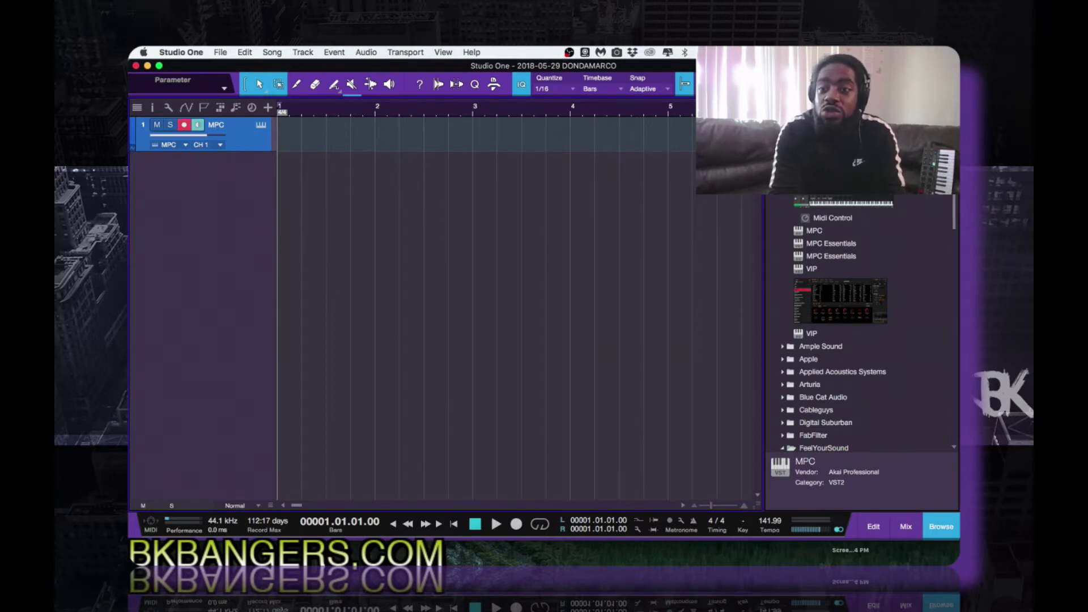
- Try to add a second MPC instrument instance to the song on its own track
left_click(850, 205)
left_click_drag(850, 205, 214, 281)
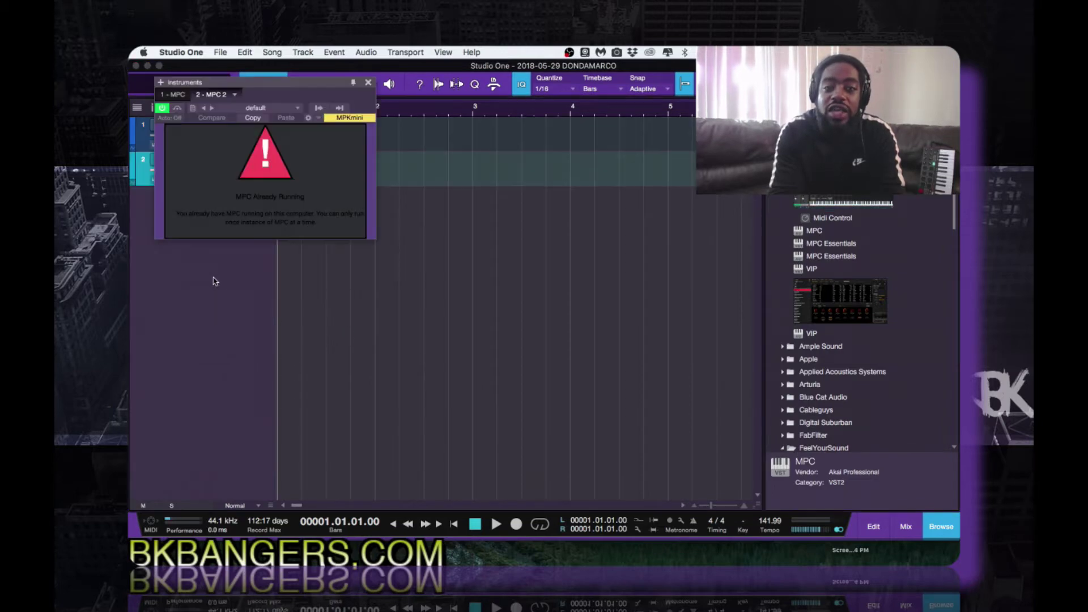
left_click(368, 83)
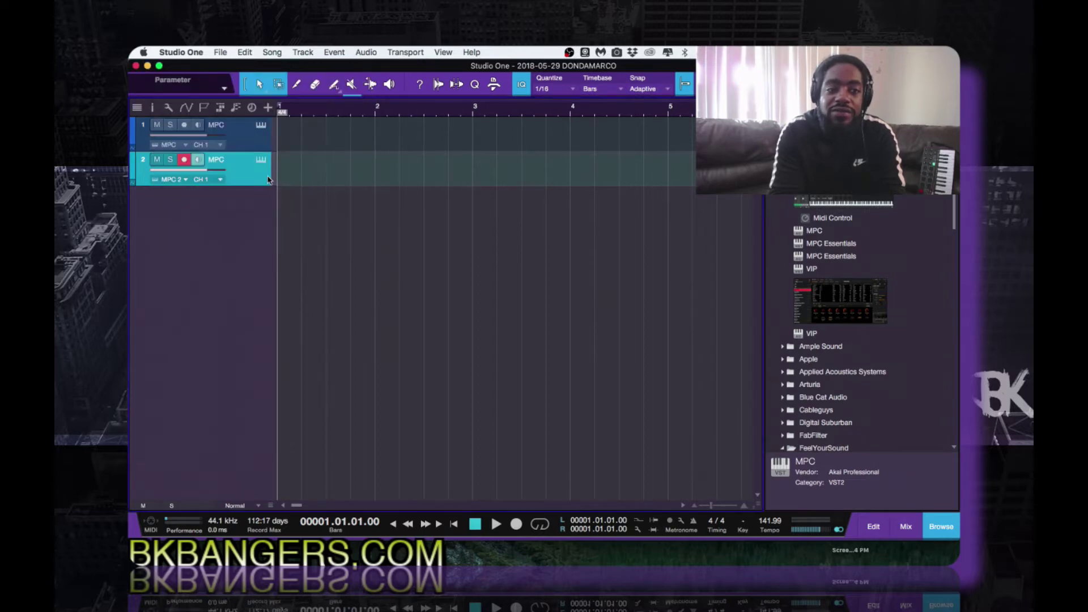
- Delete the second MPC track and remove its leftover MPC 2 instrument from the song's console
key("Delete")
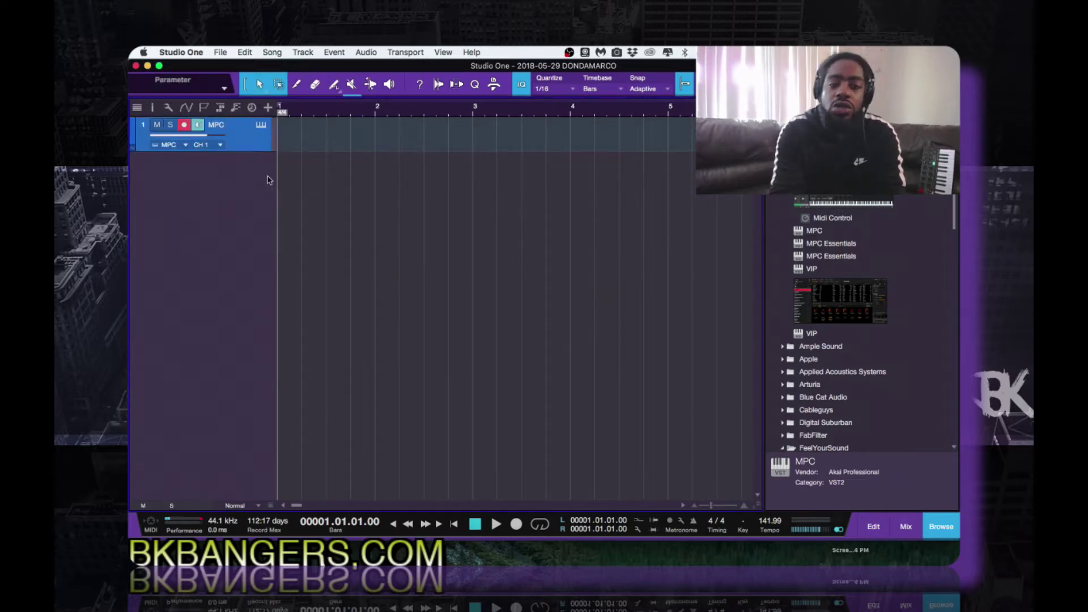
left_click(901, 522)
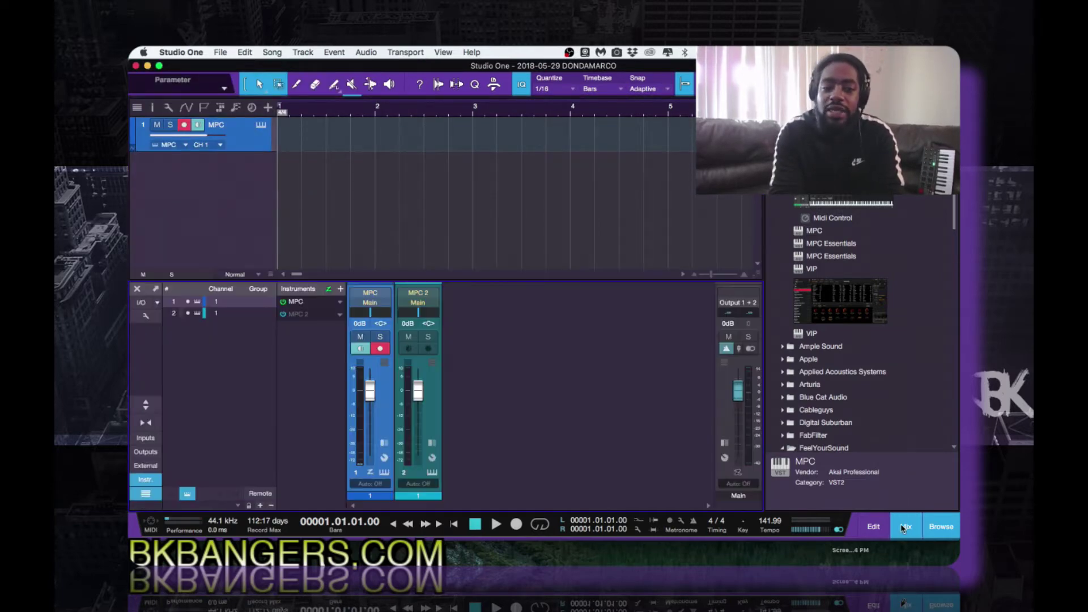
left_click(339, 315)
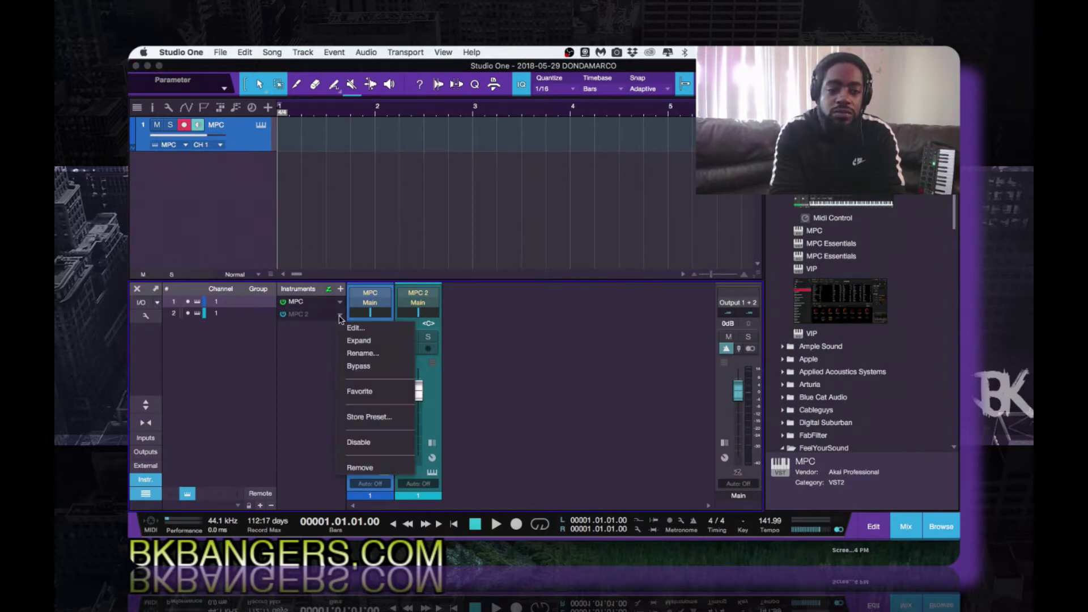
left_click(351, 467)
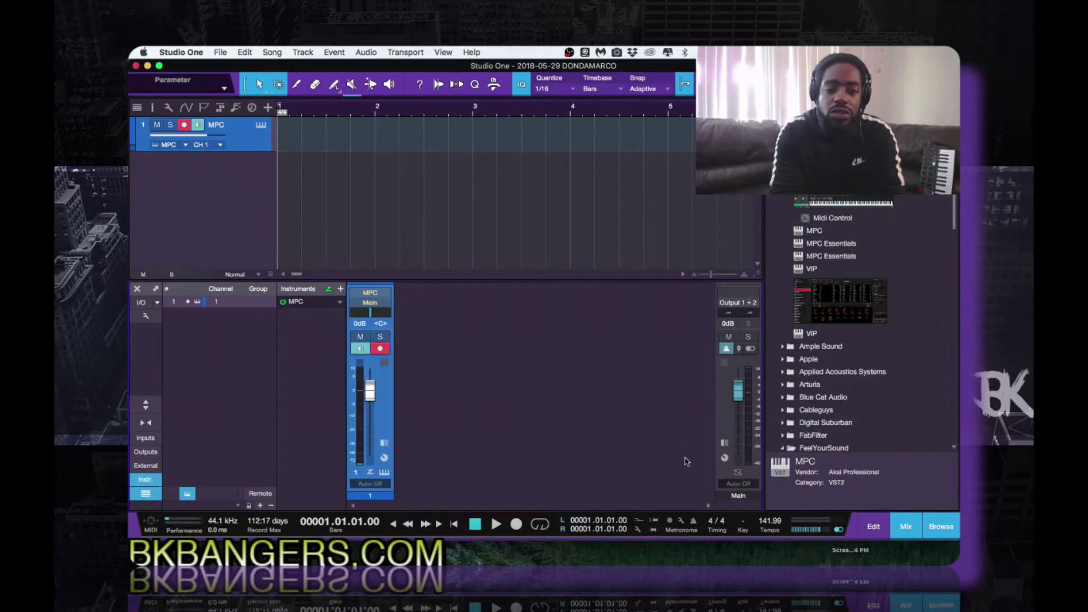
left_click(906, 534)
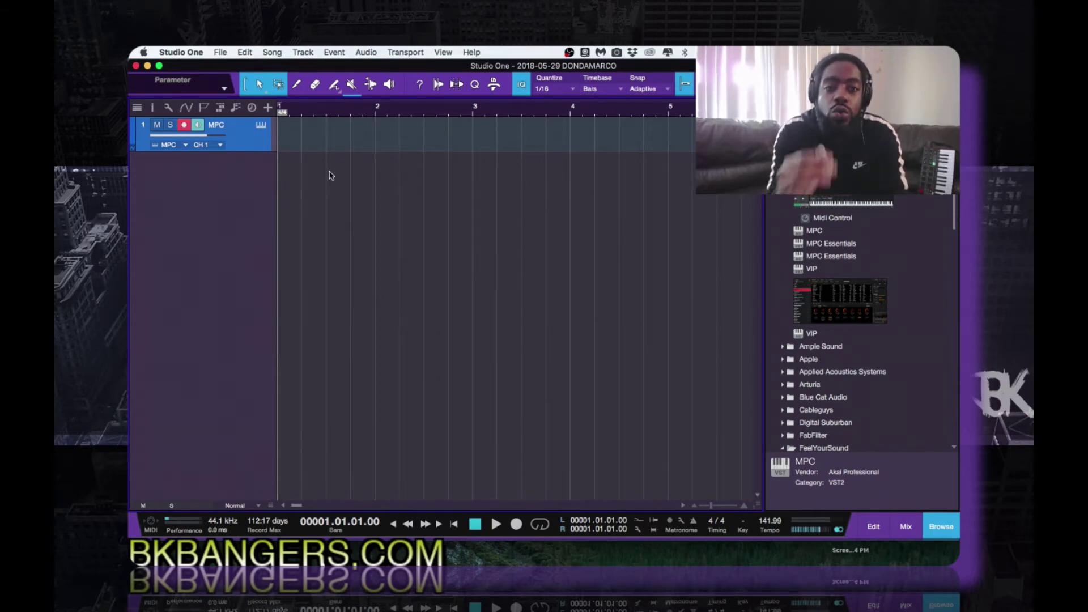
- Add an unassigned instrument track, undo it, and check the console for leftover channels
left_click(303, 52)
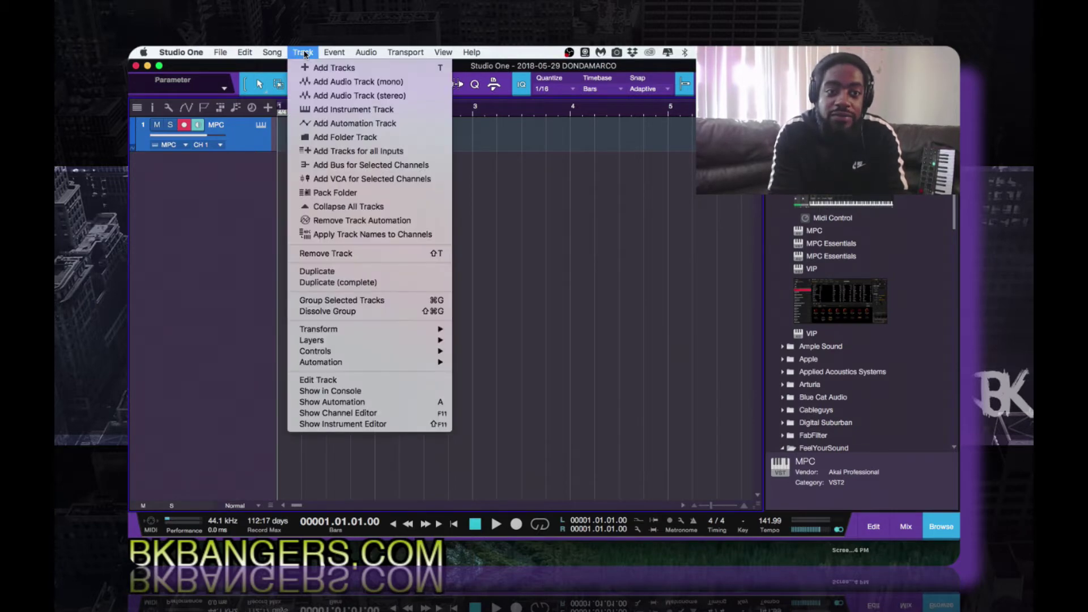
left_click(344, 110)
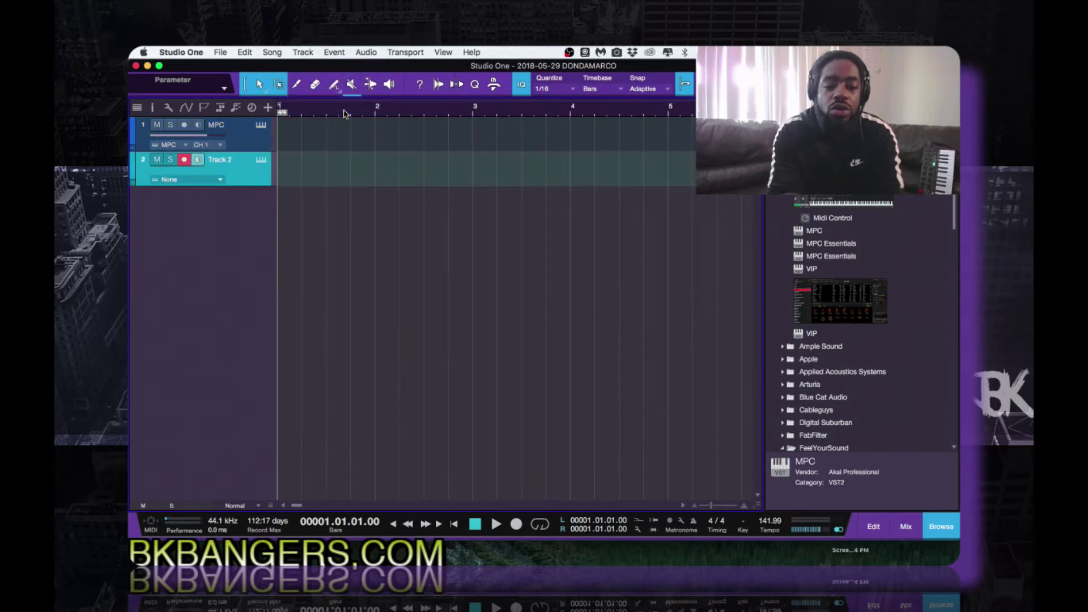
key("super+z")
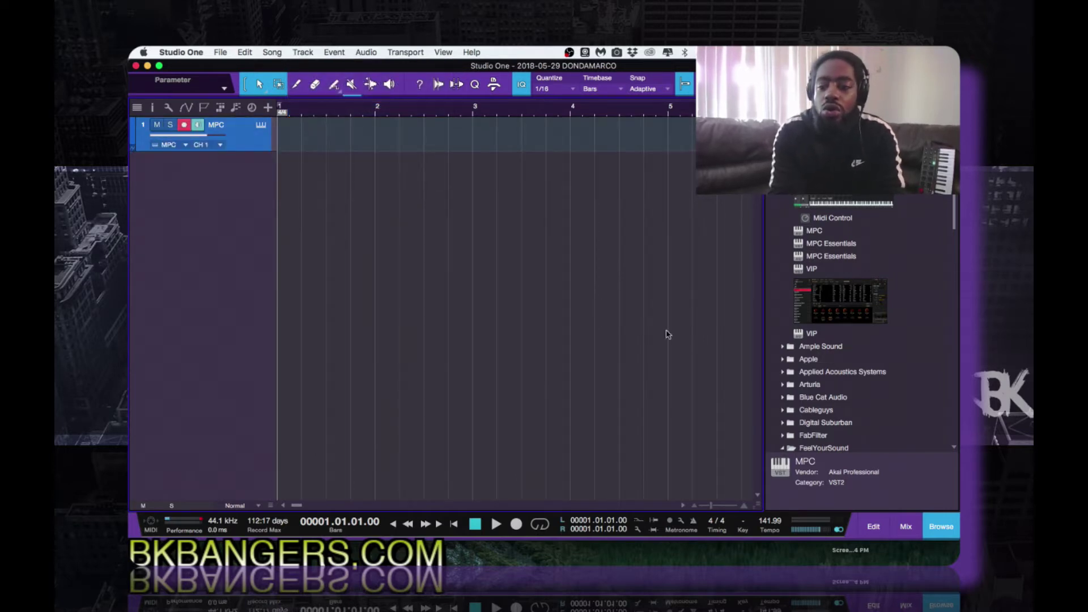
left_click(905, 527)
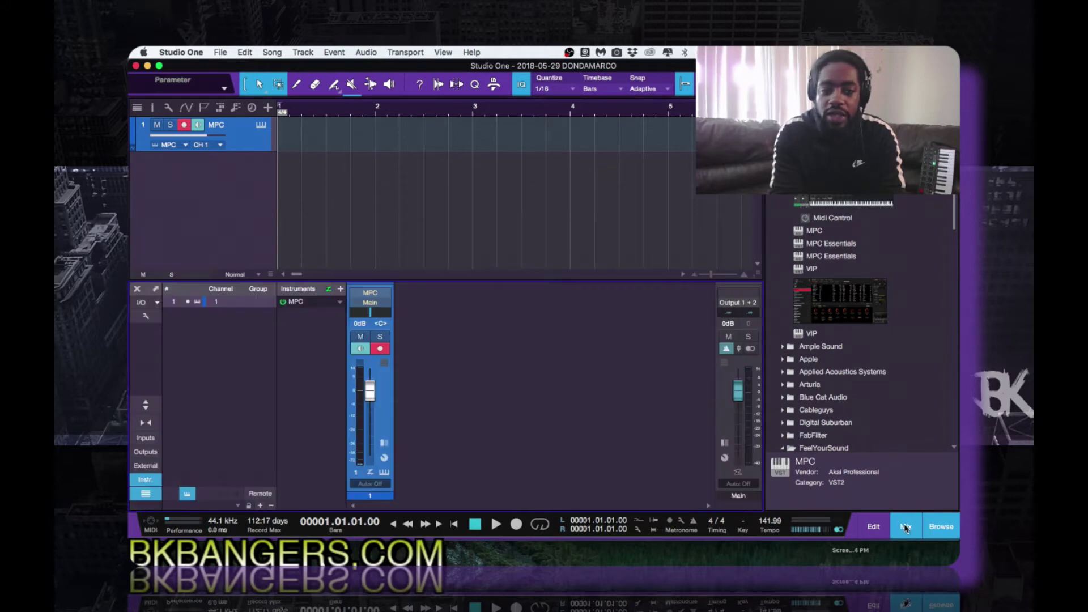
left_click(905, 527)
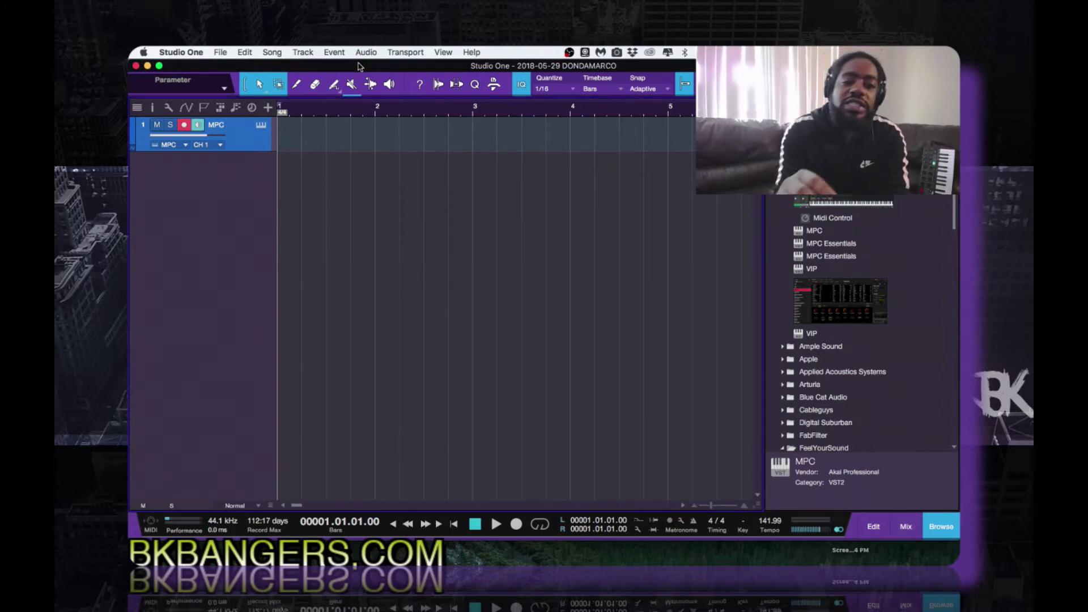
- Begin adding one instrument track named bass, with its input set to MPC CH 1
key("t")
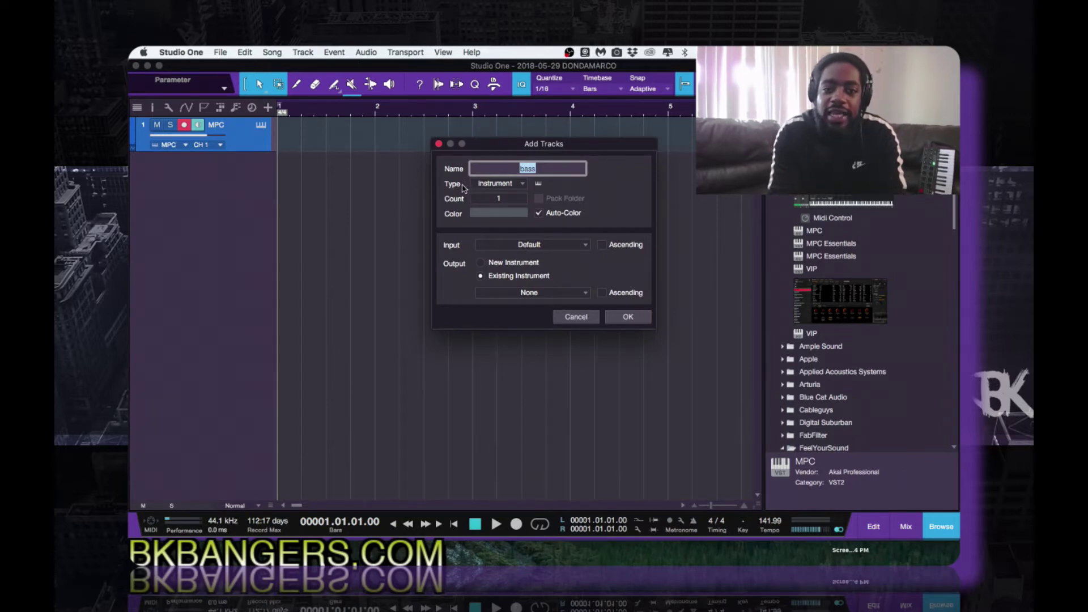
left_click(521, 184)
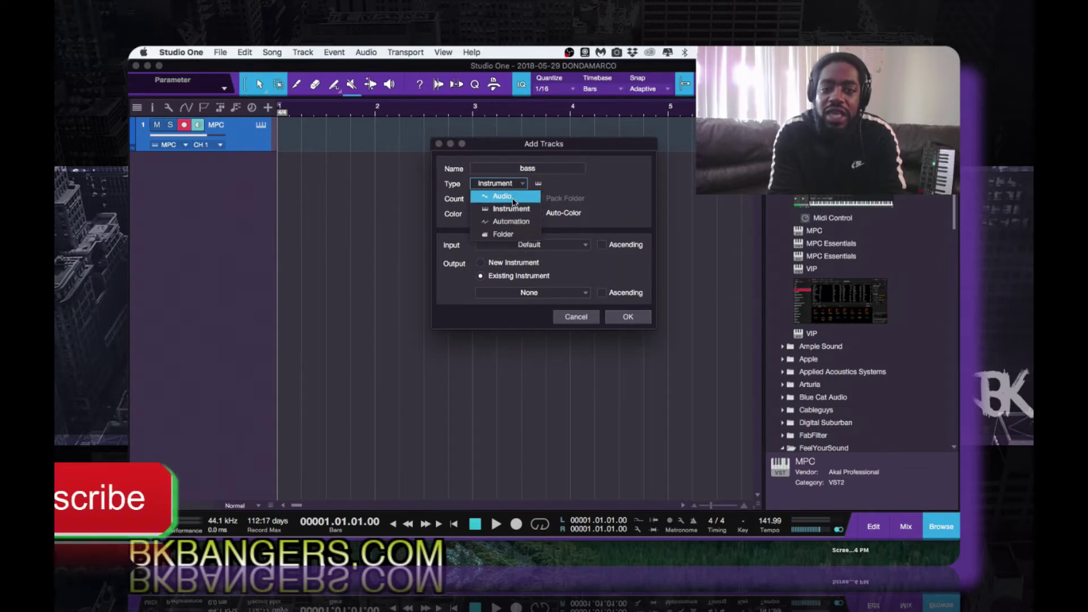
left_click(512, 209)
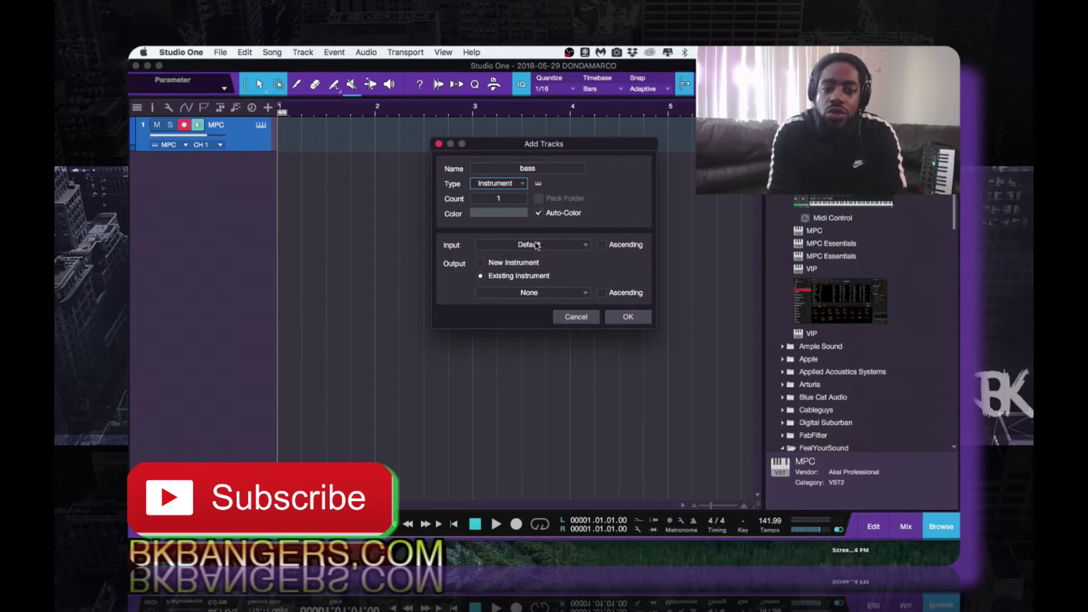
left_click(584, 246)
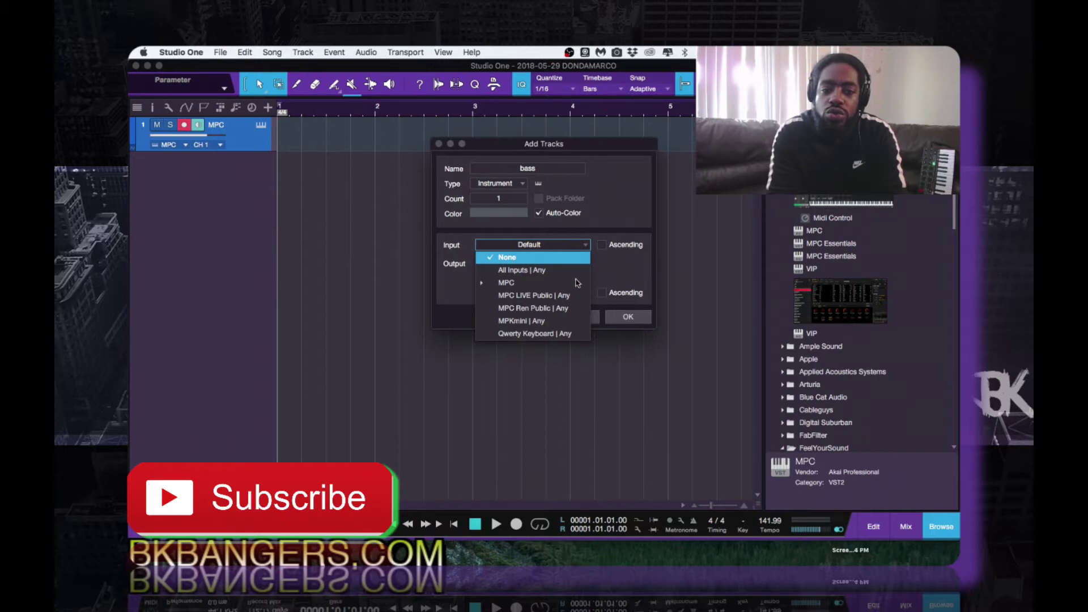
left_click(503, 286)
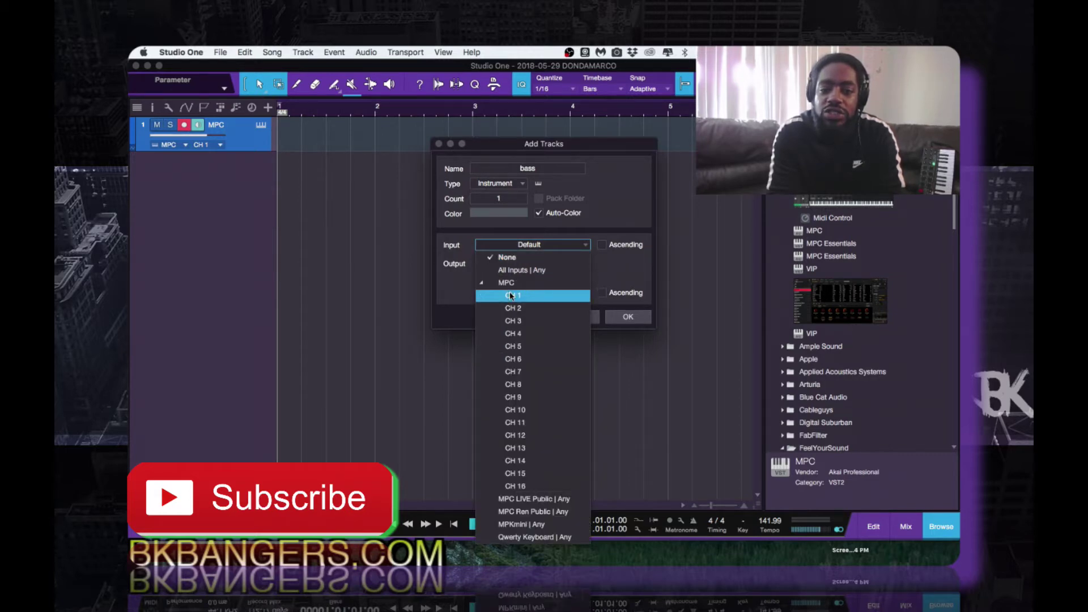
left_click(512, 296)
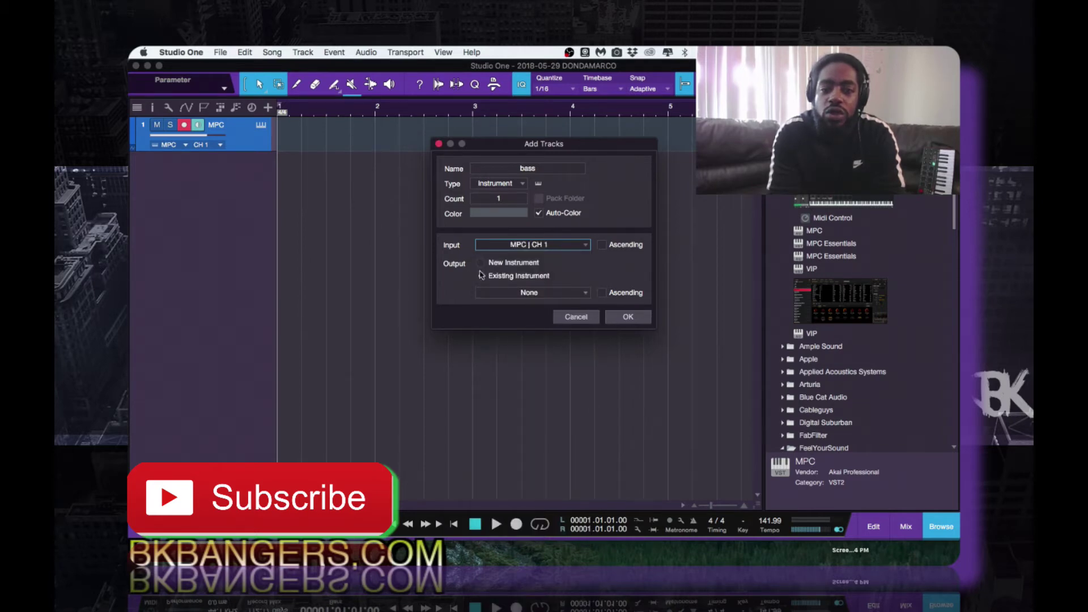
- Route the new track's output to the existing MPC instrument on CH 1 and create the track
left_click(480, 276)
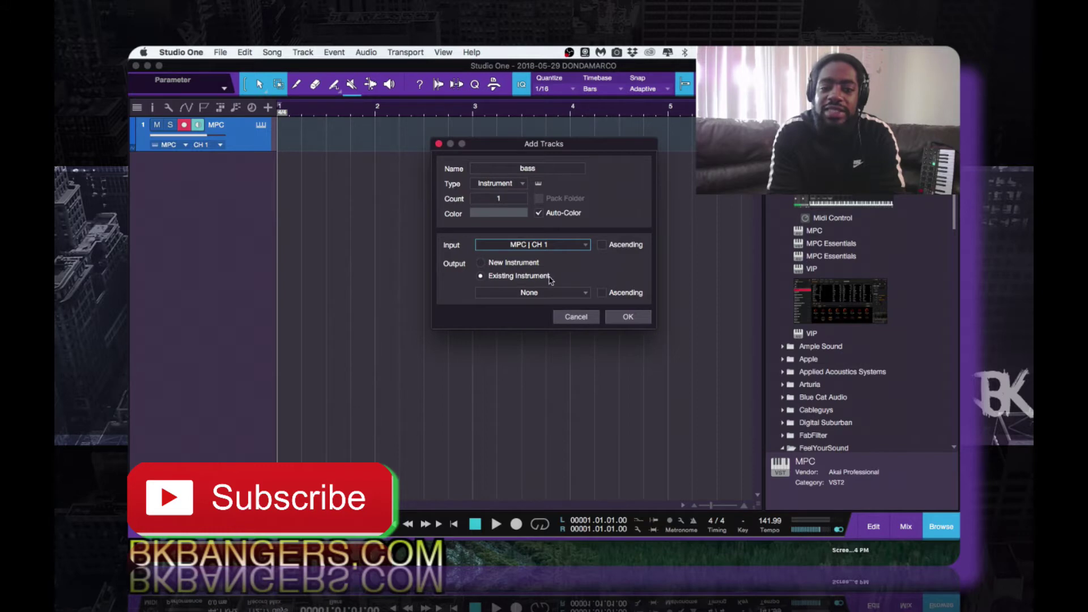
left_click(582, 292)
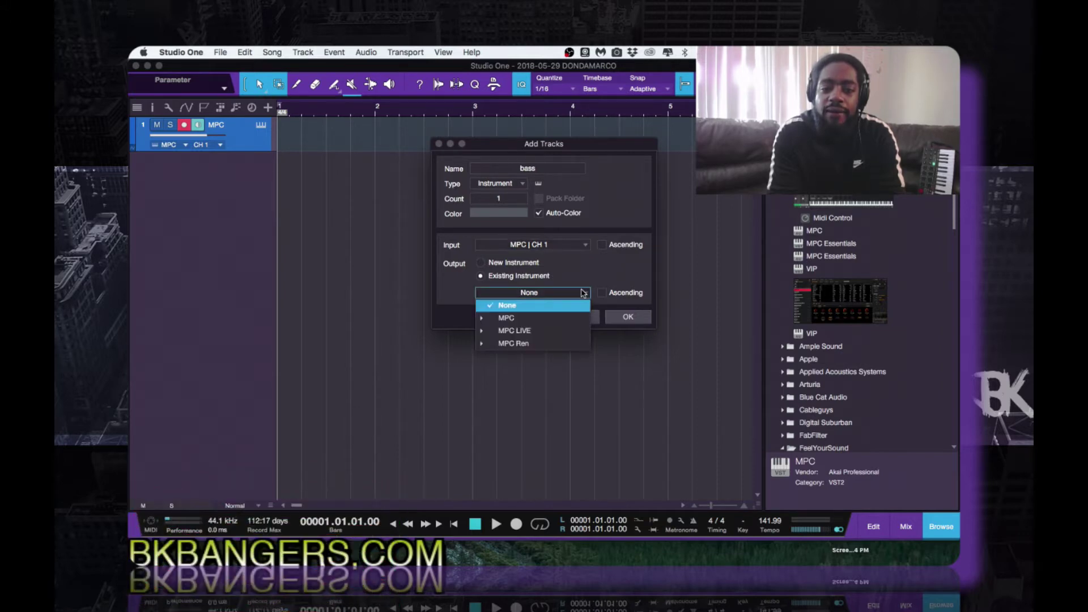
left_click(574, 322)
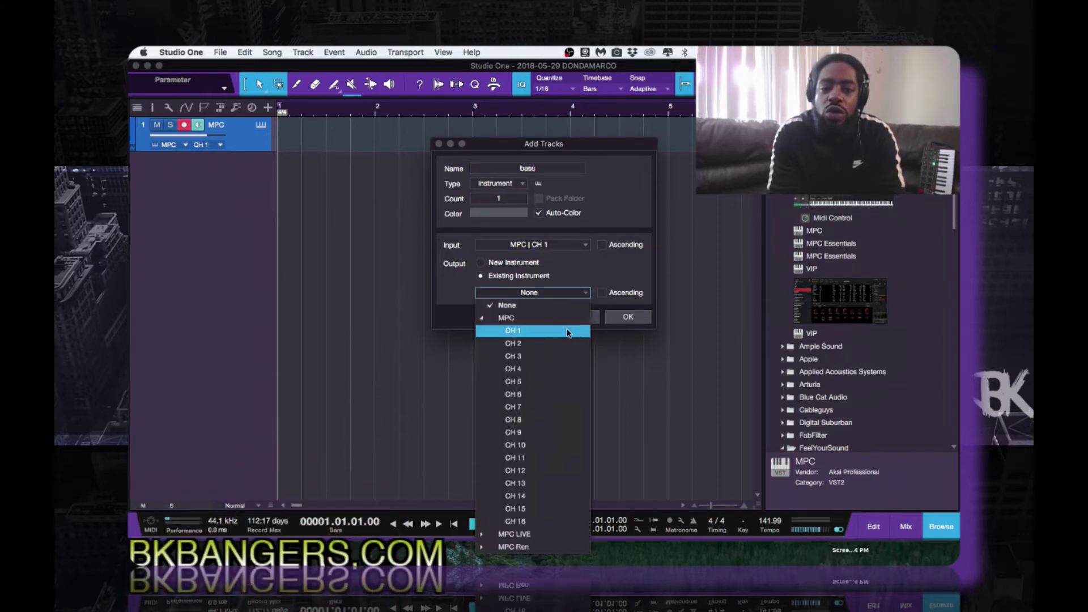
left_click(567, 333)
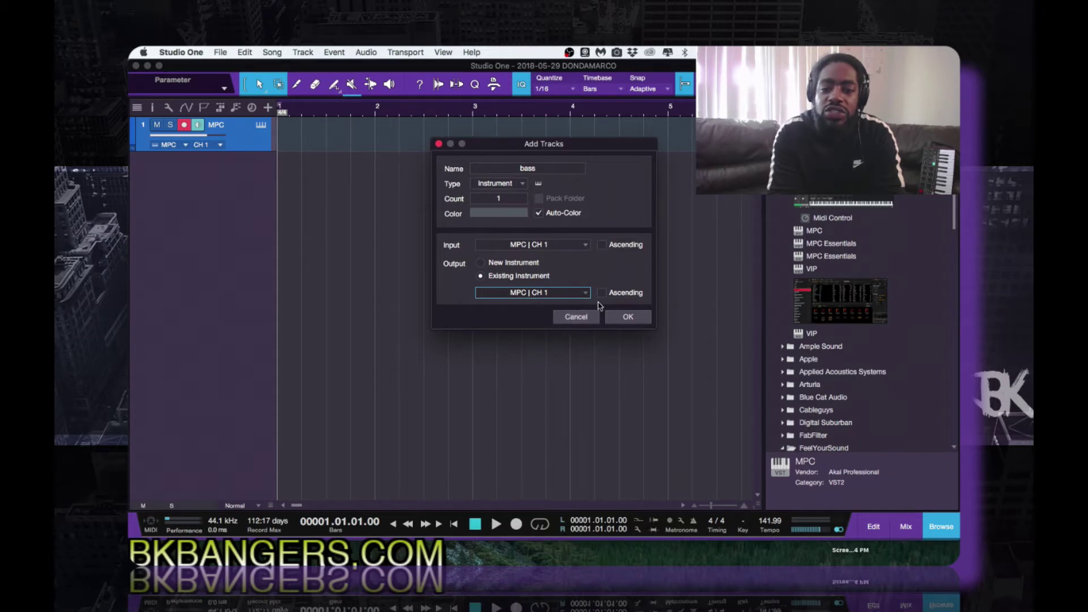
left_click(625, 318)
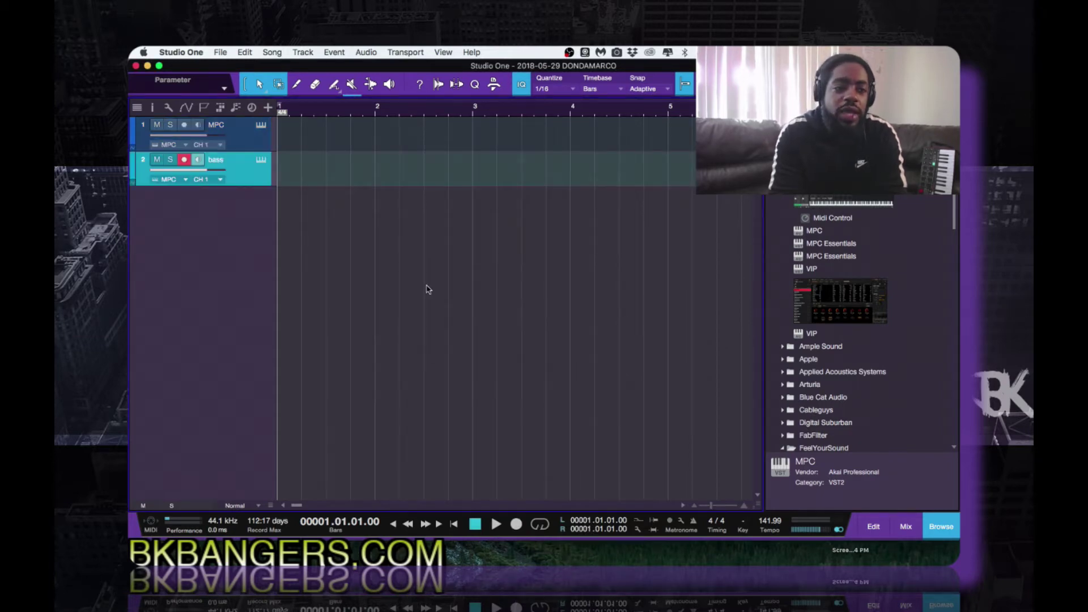
- Enlarge the MPC track to show its routing, and set its input to MPC and its output to MPC LIVE
left_click(228, 141)
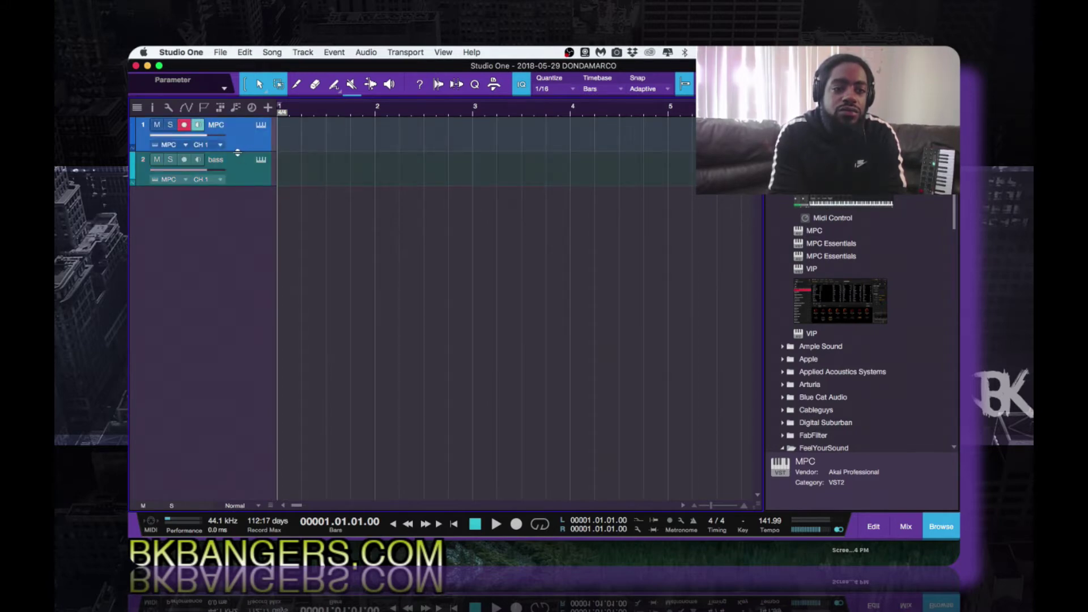
left_click_drag(237, 153, 232, 176)
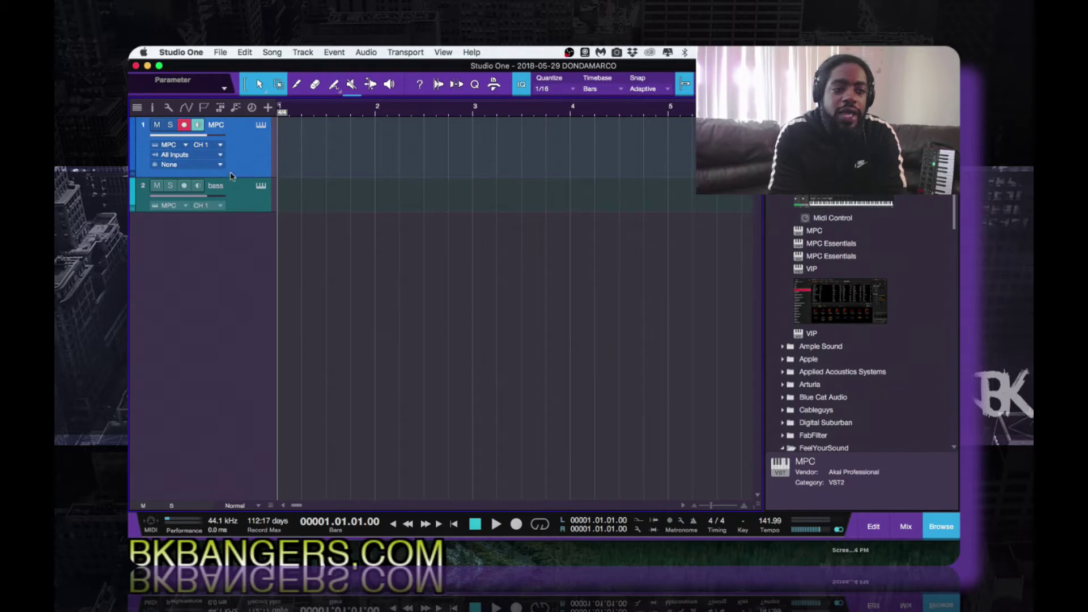
left_click(184, 147)
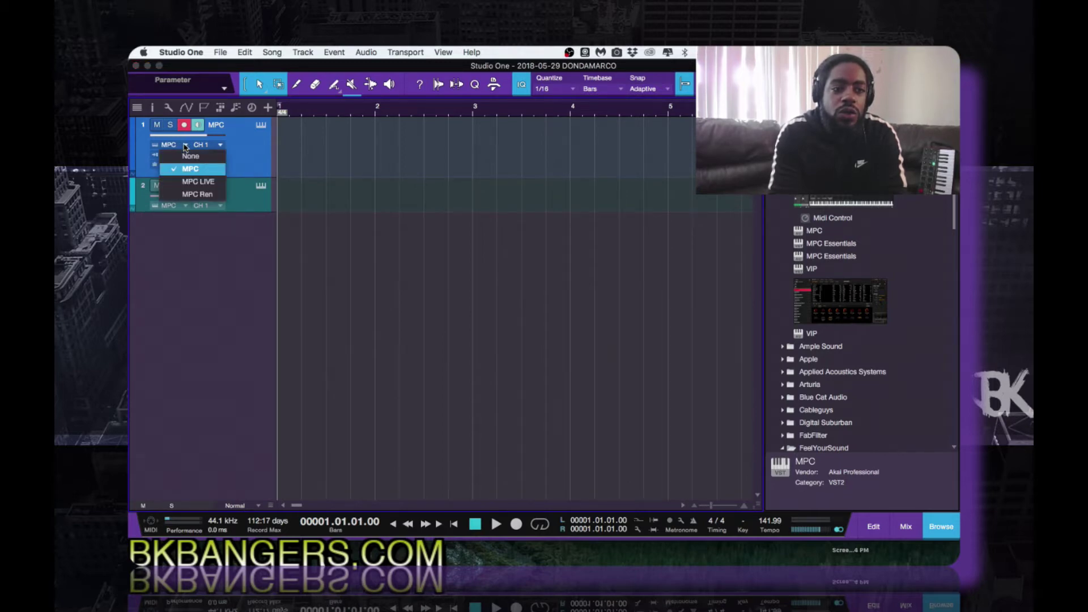
left_click(252, 145)
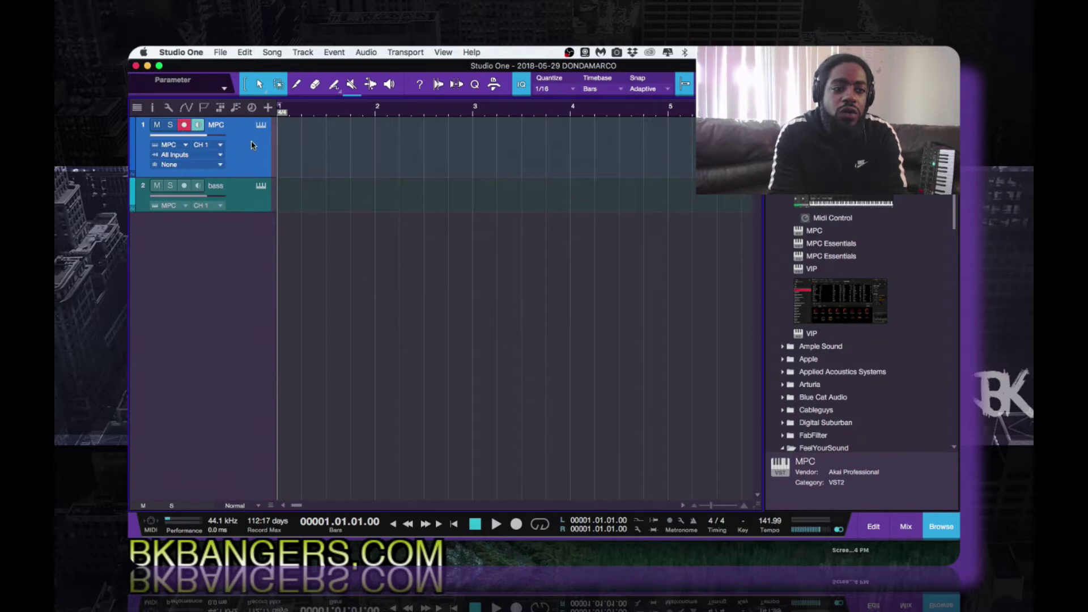
left_click(176, 155)
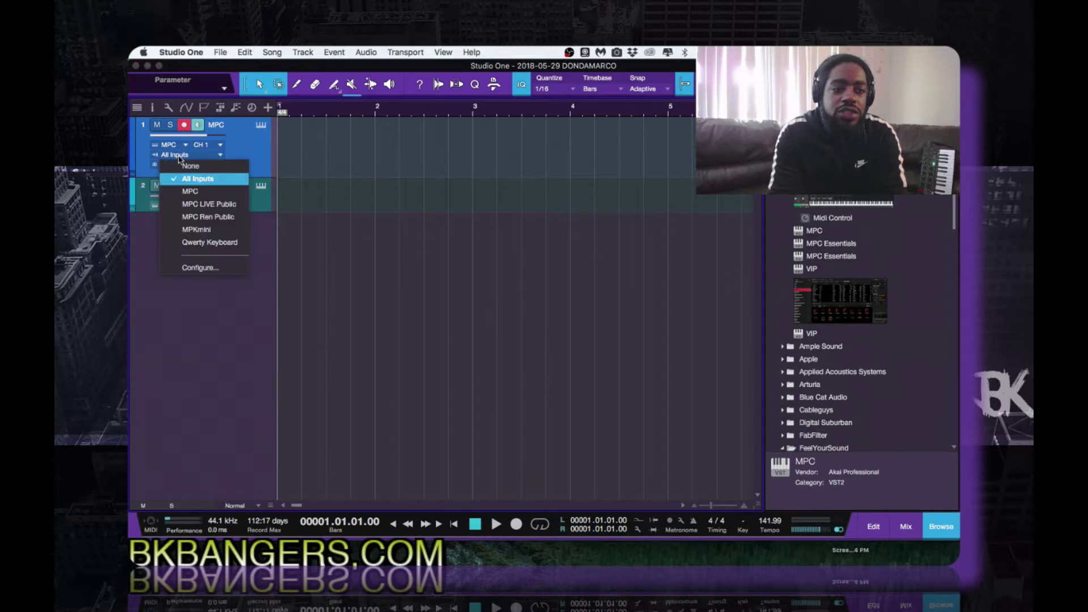
left_click(182, 191)
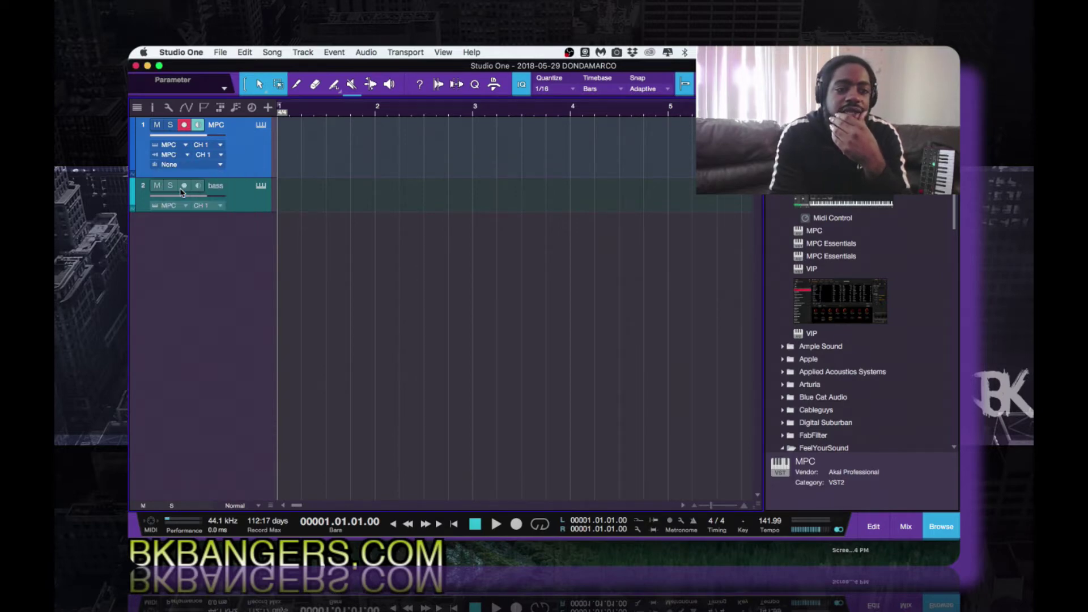
left_click(186, 145)
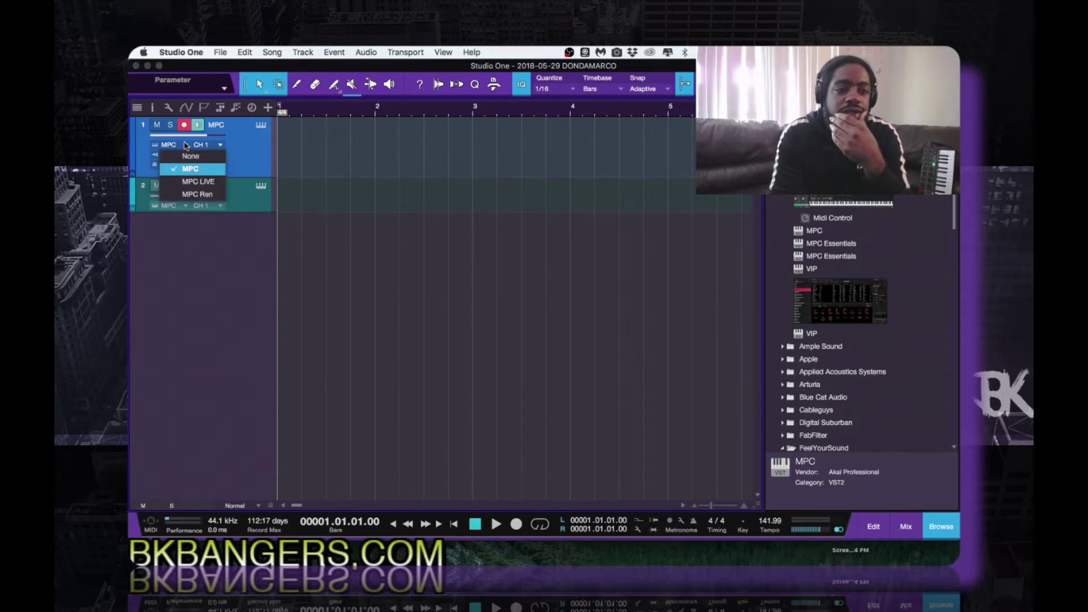
left_click(190, 182)
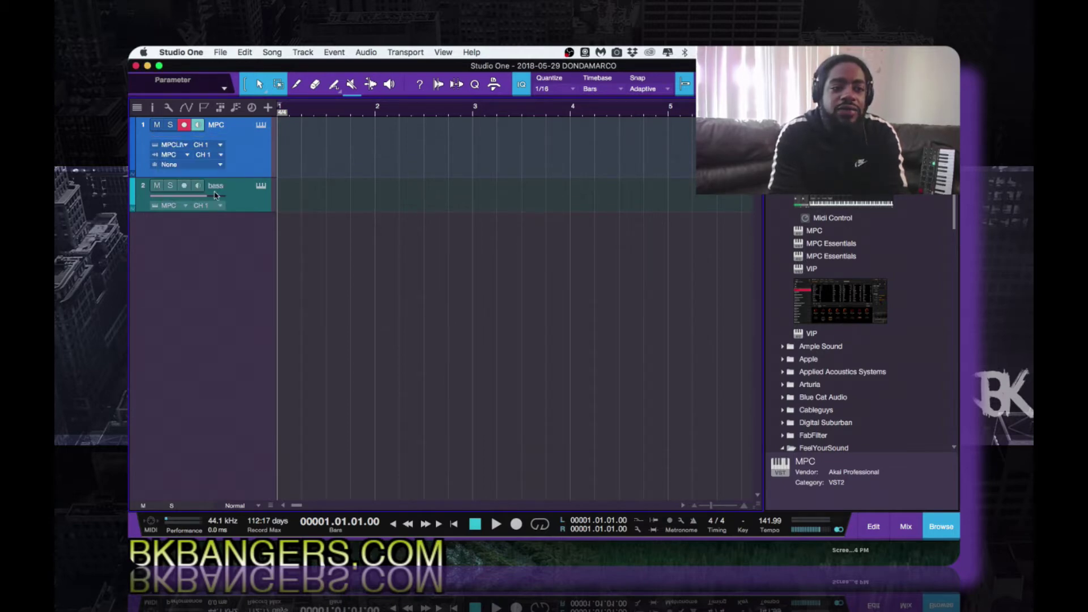
- Enlarge the bass track to show its routing and view the MPC plug-in it is assigned to
left_click(243, 207)
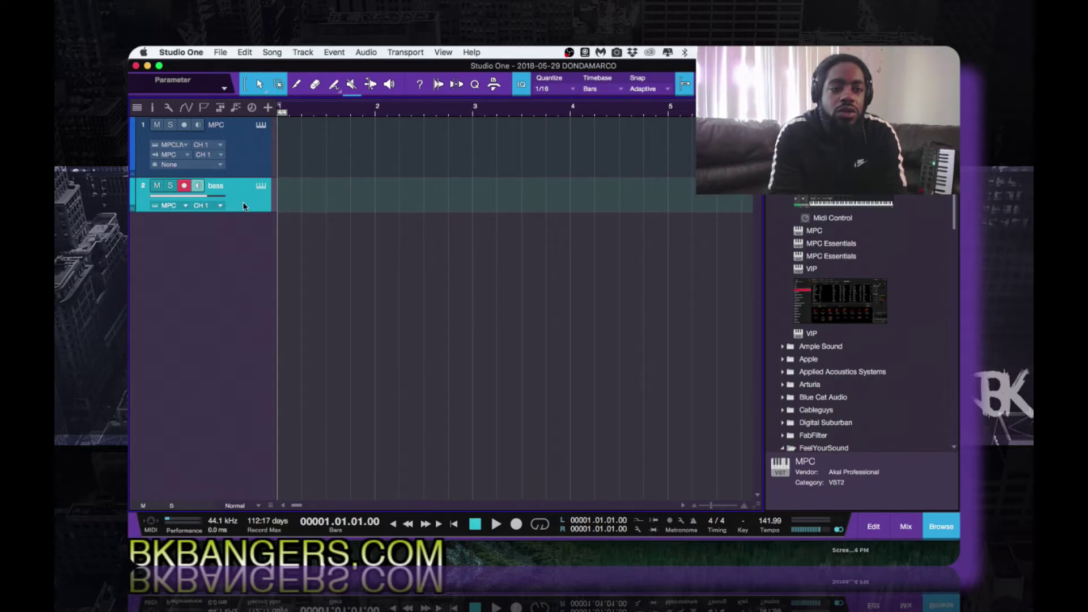
left_click_drag(244, 212, 244, 250)
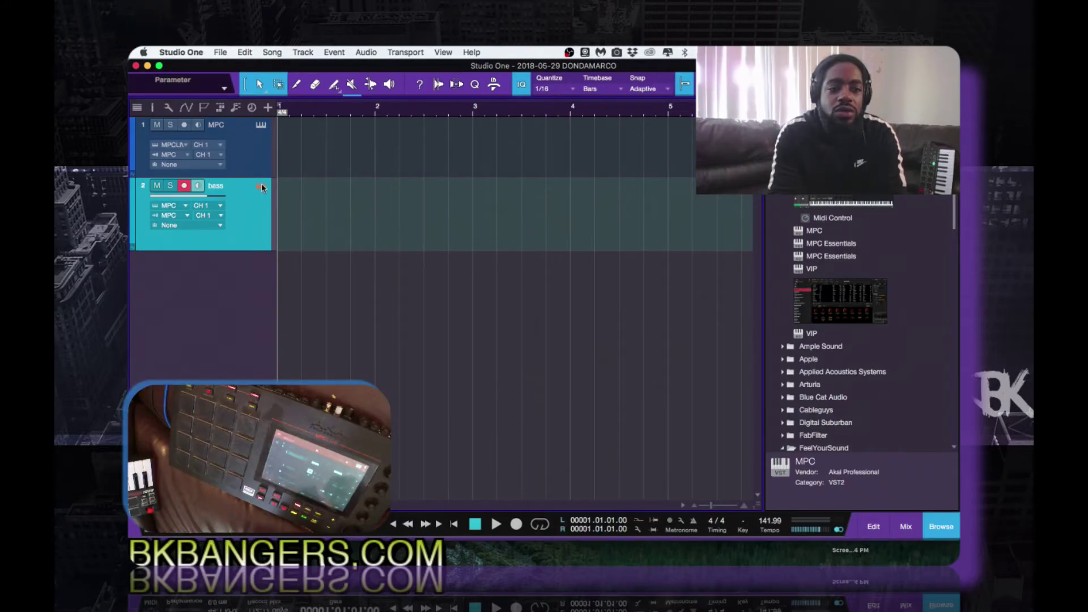
left_click(261, 184)
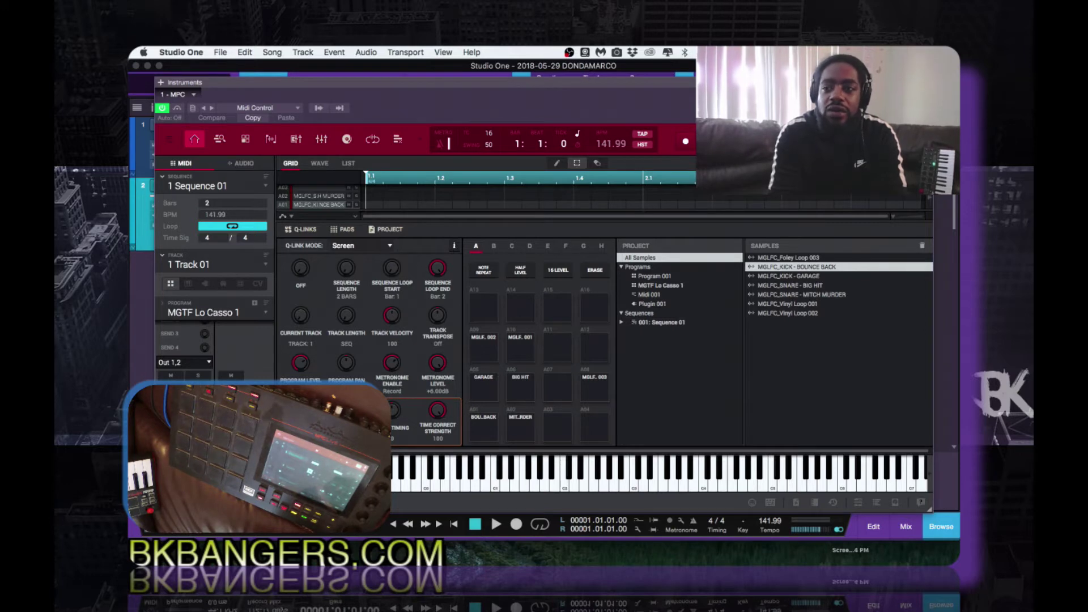
key("super+w")
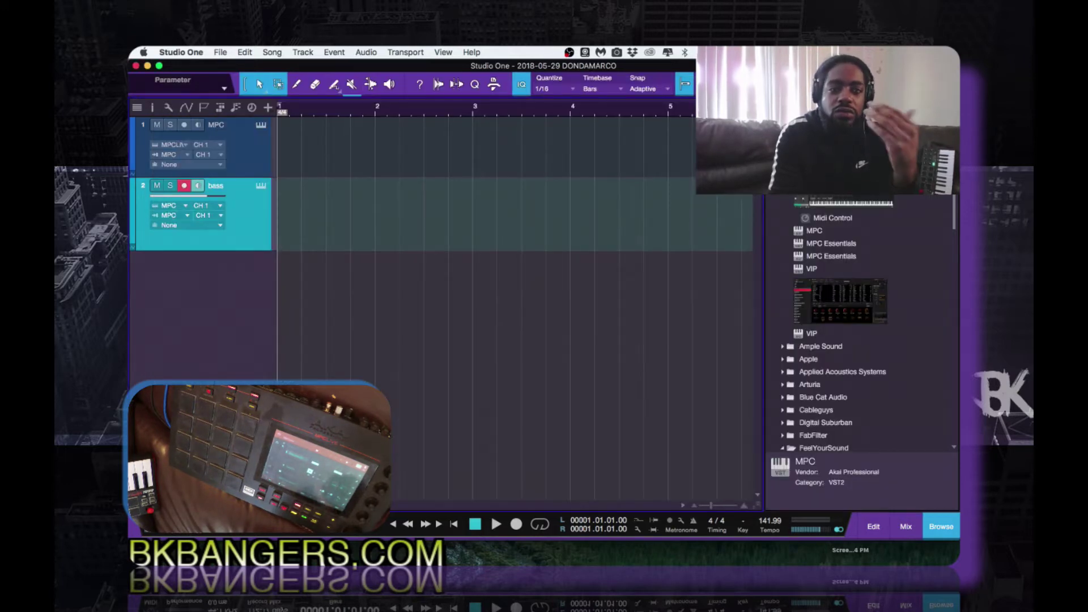
- Inspect the MPC track's external device controls for MPC LIVE and MPC LIVE Public in an enlarged window, closing it when done
left_click(255, 128)
left_click(259, 125)
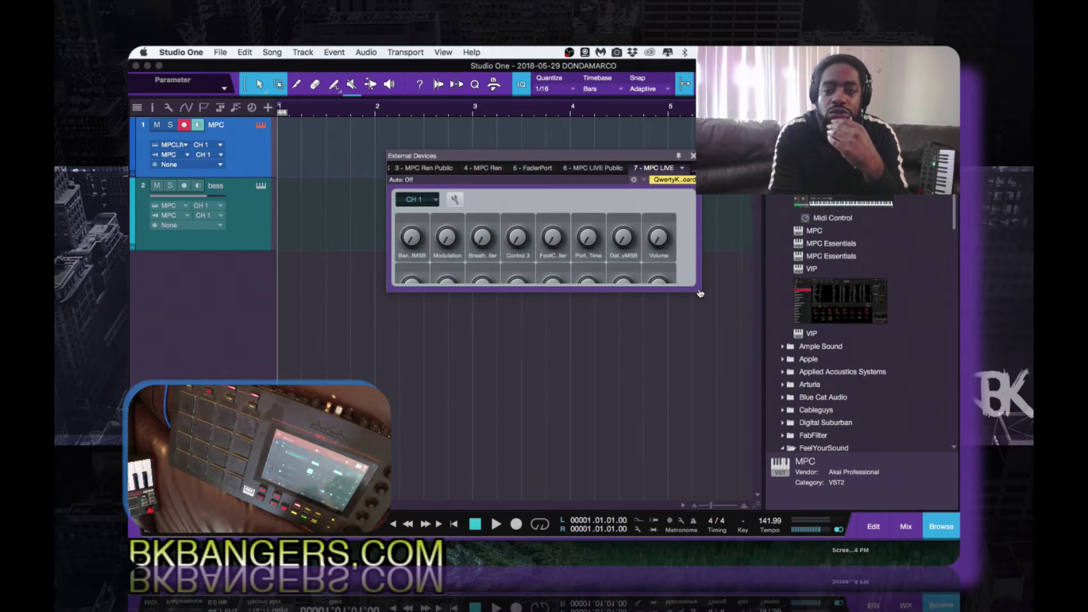
left_click_drag(700, 293, 751, 377)
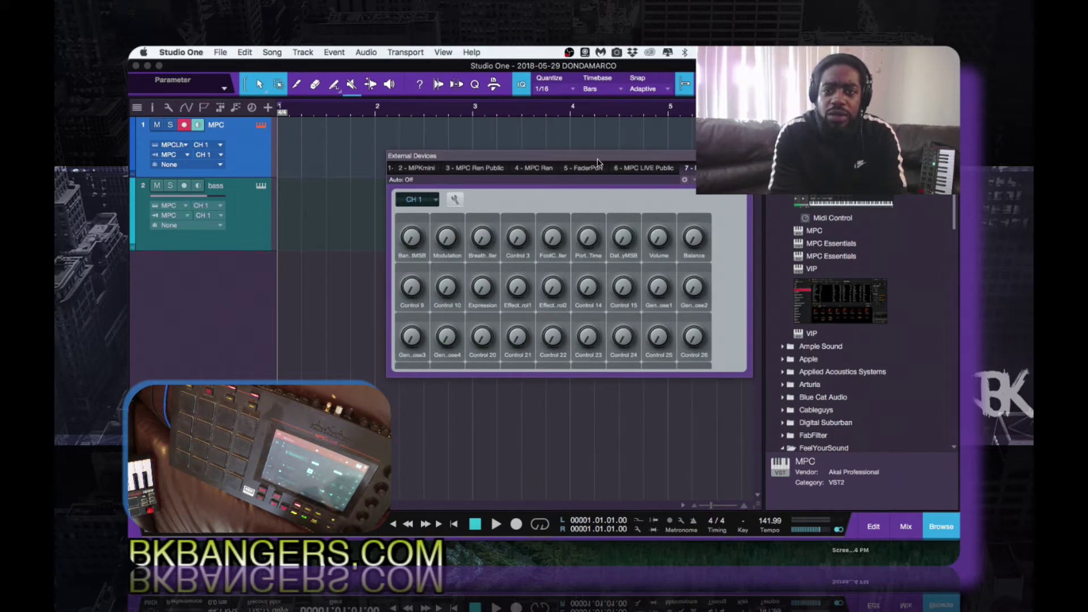
left_click_drag(598, 161, 550, 151)
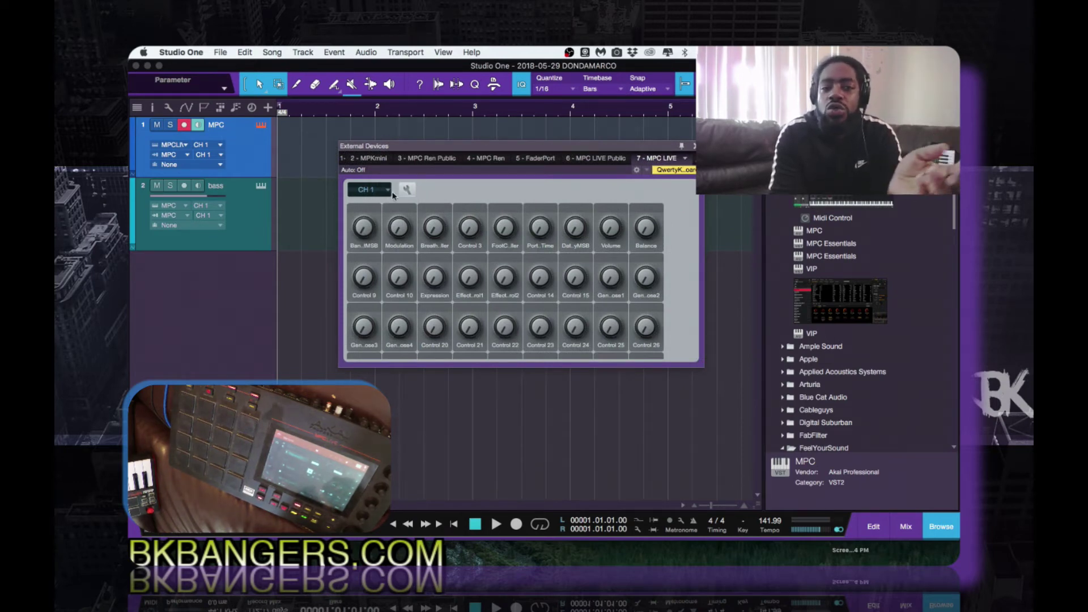
left_click(594, 160)
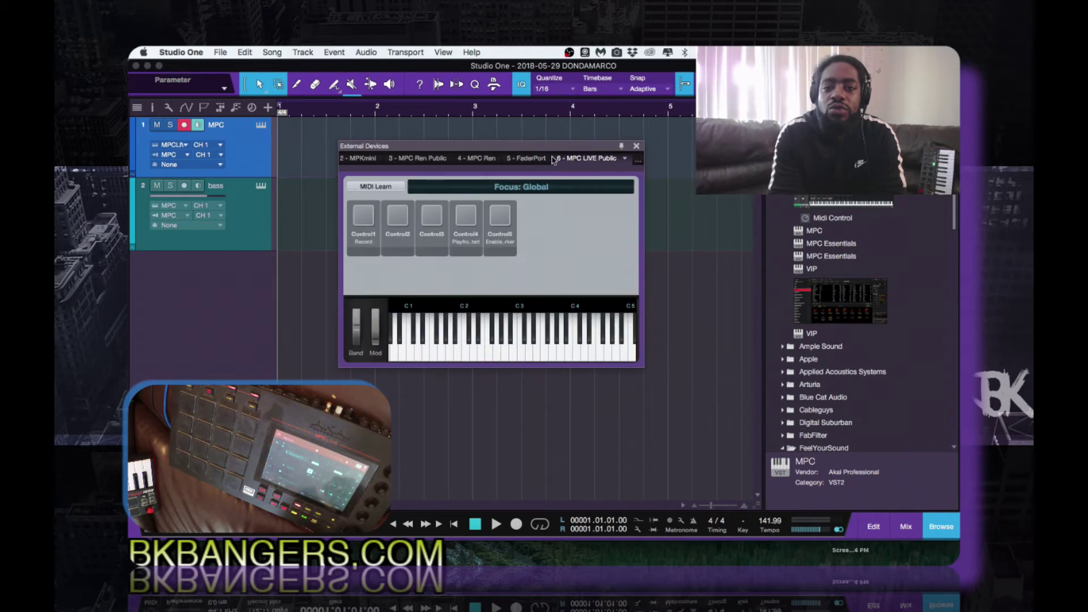
left_click(636, 146)
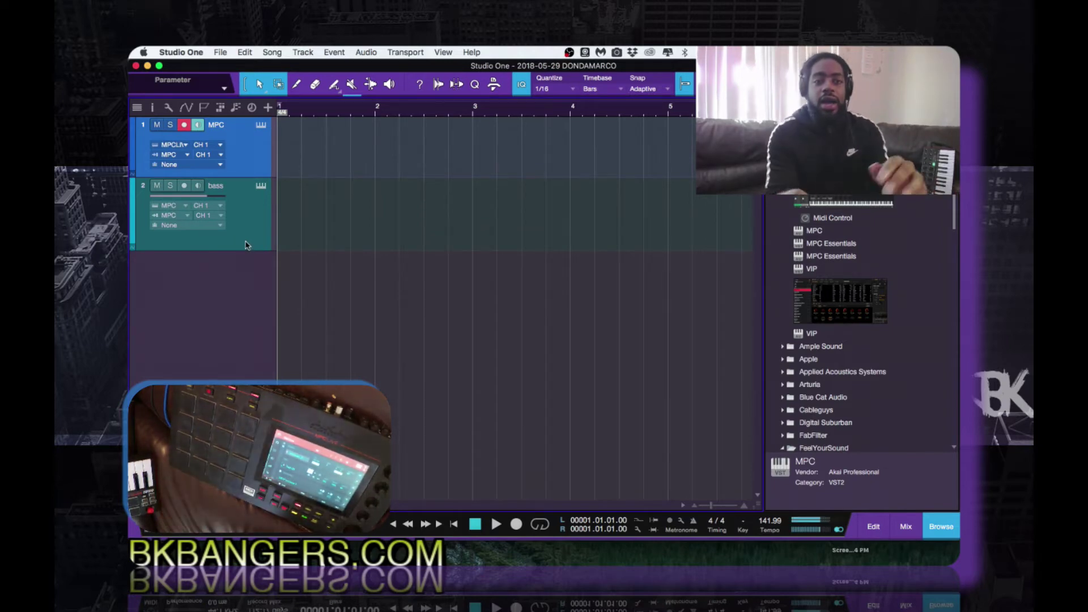
- Enable the MPC instrument's additional outputs 3, 5, 7, 9, 11, 13 and 15 in the mixer
left_click(908, 529)
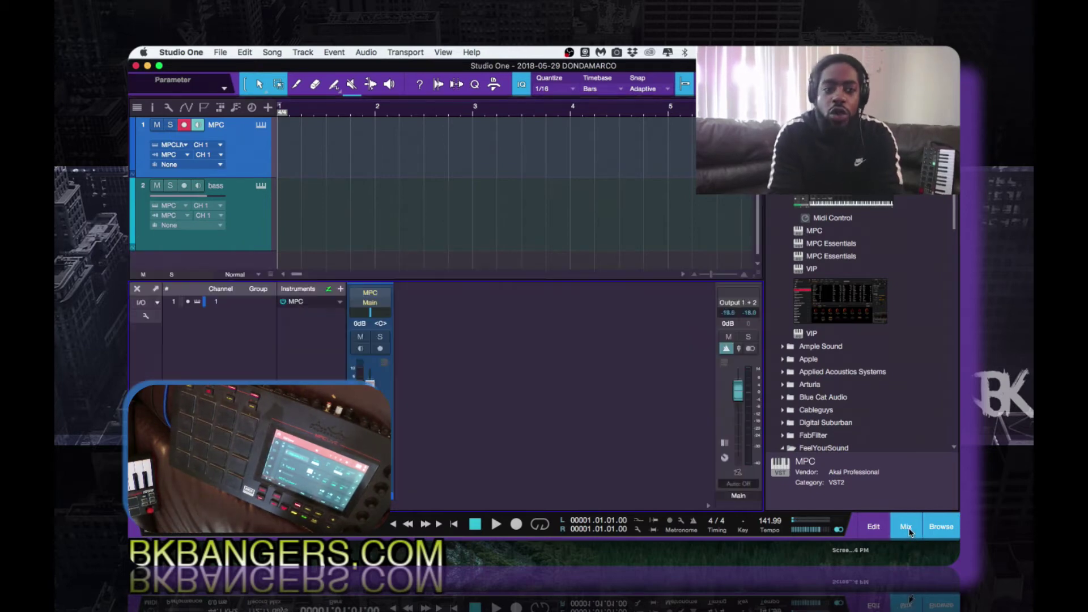
left_click(339, 302)
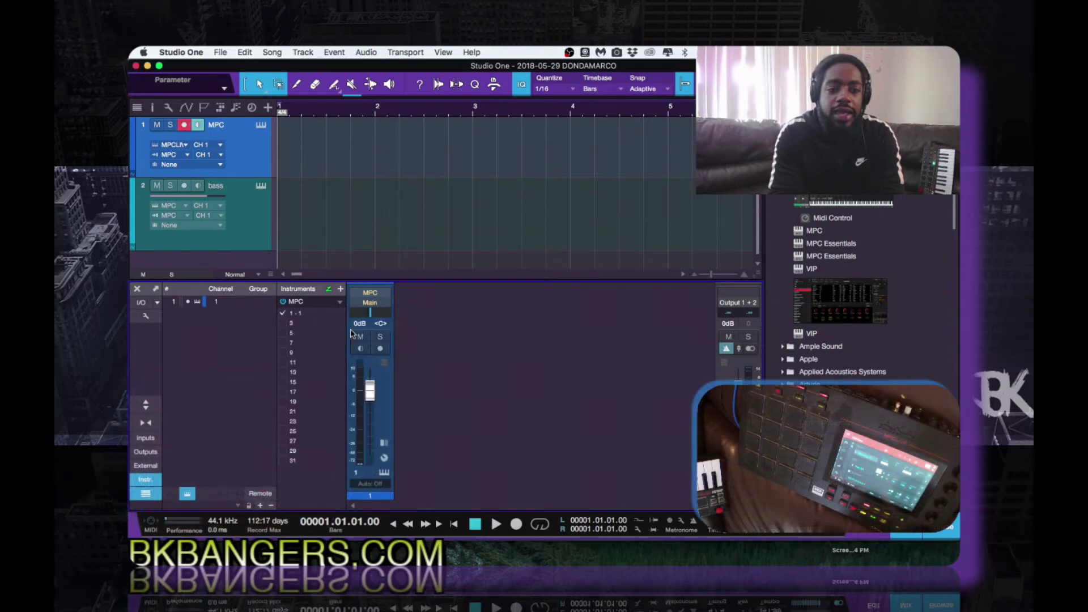
left_click(283, 324)
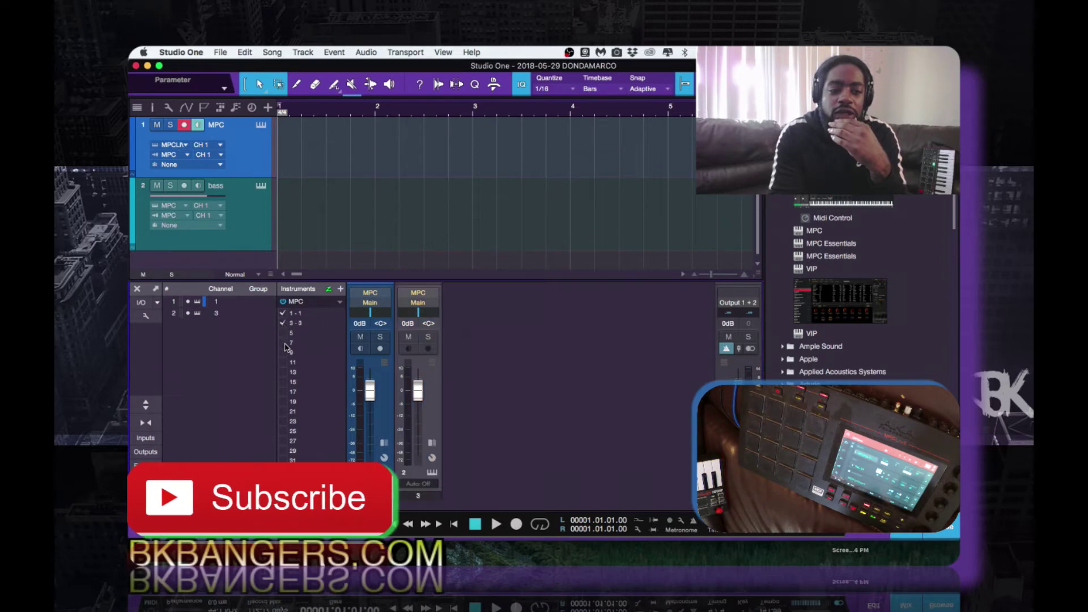
left_click(285, 334)
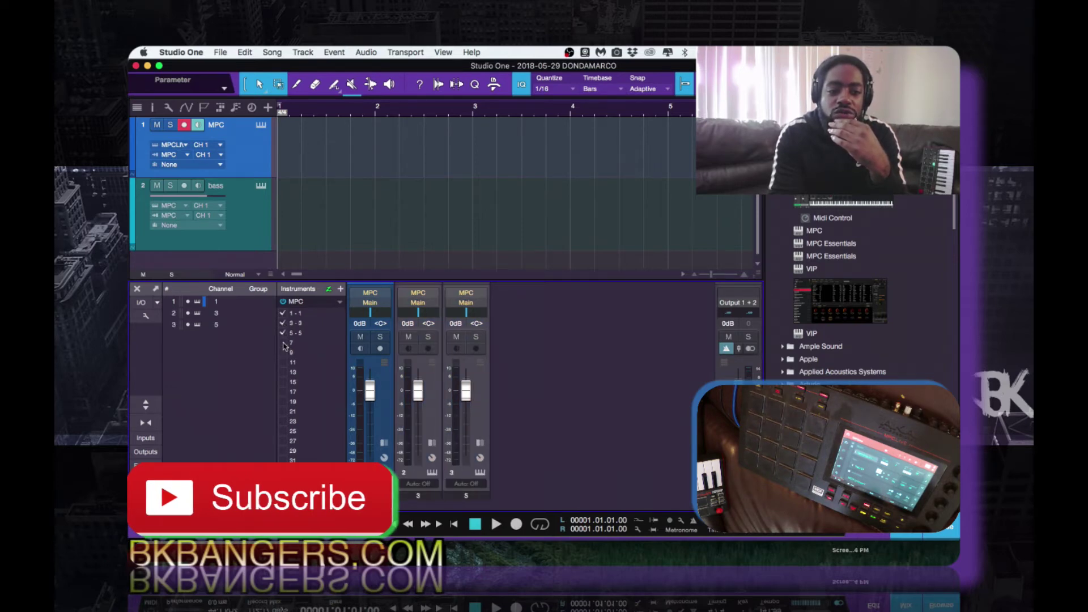
left_click(284, 343)
left_click(284, 354)
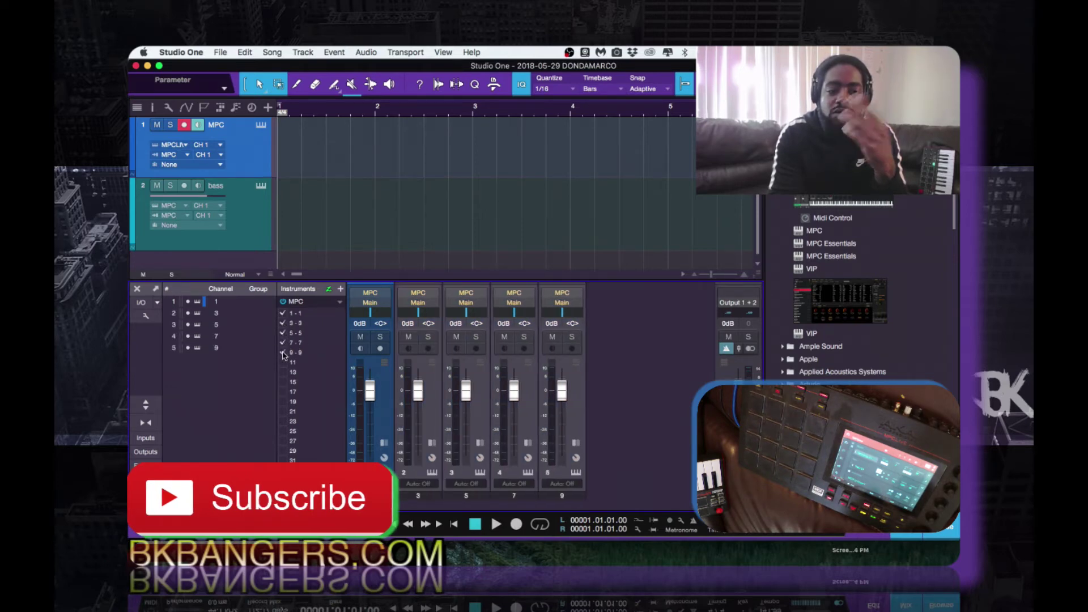
left_click(284, 363)
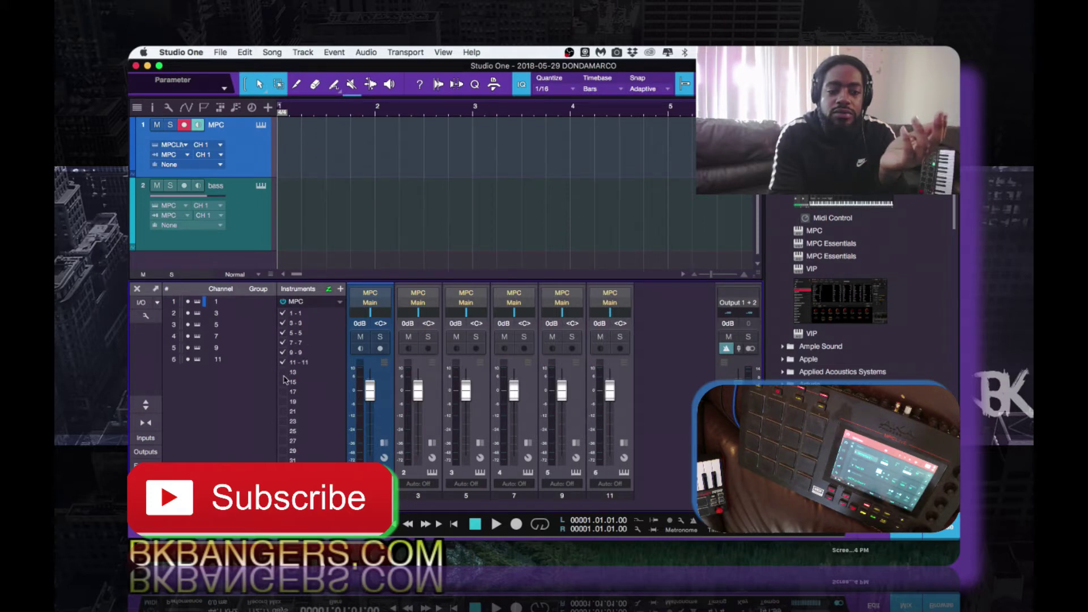
left_click(284, 374)
left_click(284, 385)
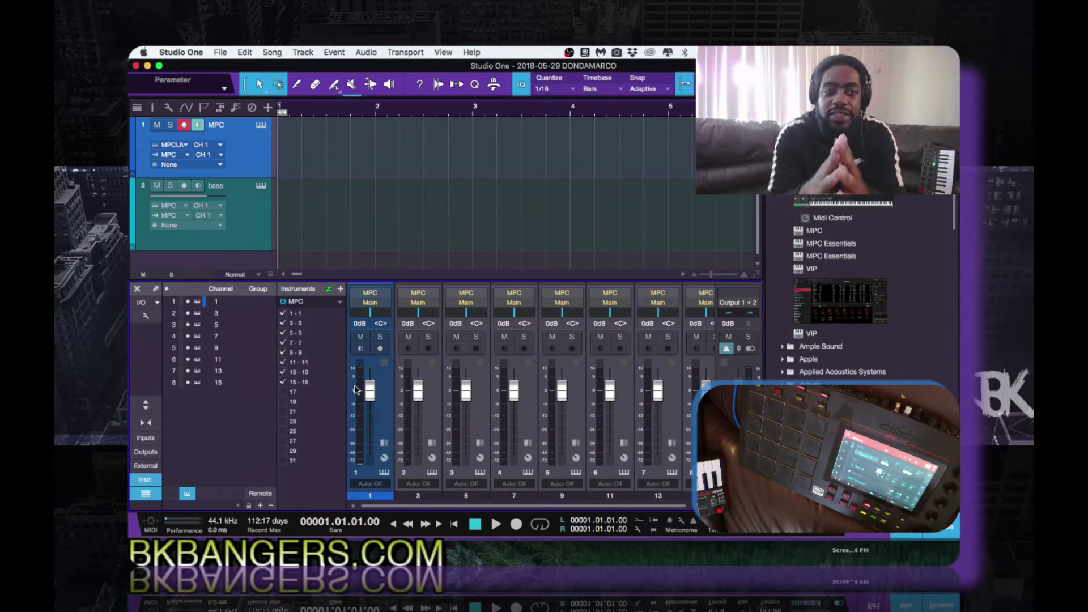
- Hide the mixer and browser, create a one-bar event at bar 1 on the bass track, and show its lowest notes for editing
left_click(906, 525)
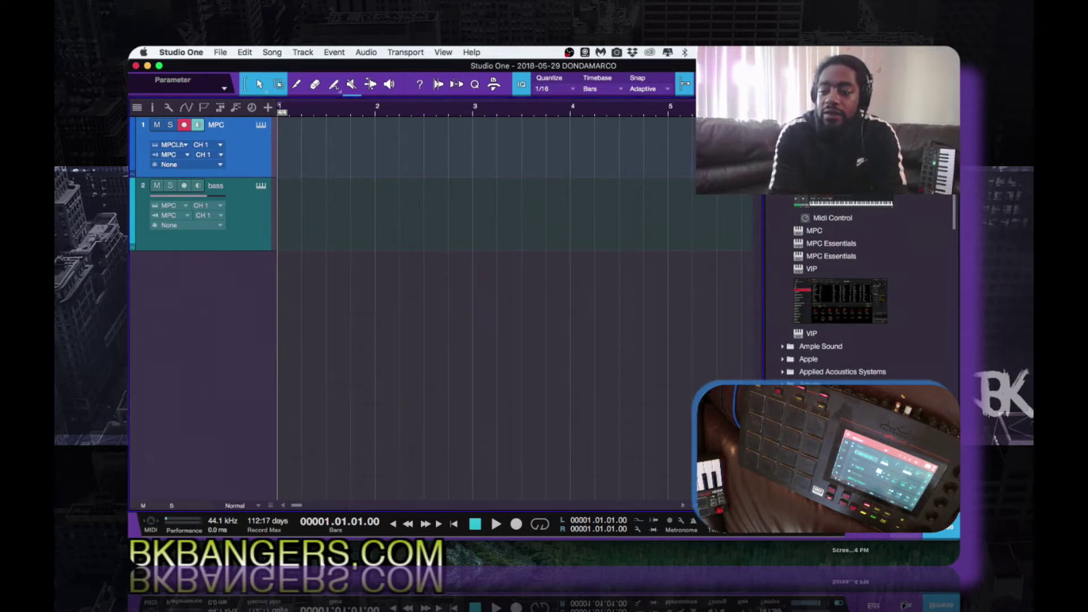
left_click(941, 525)
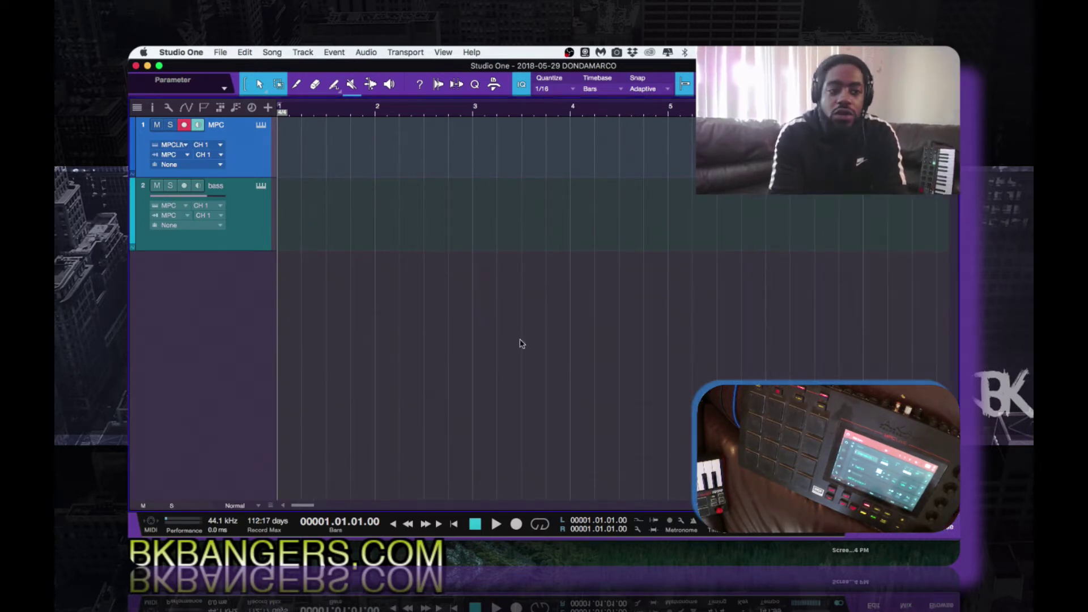
double_click(293, 228)
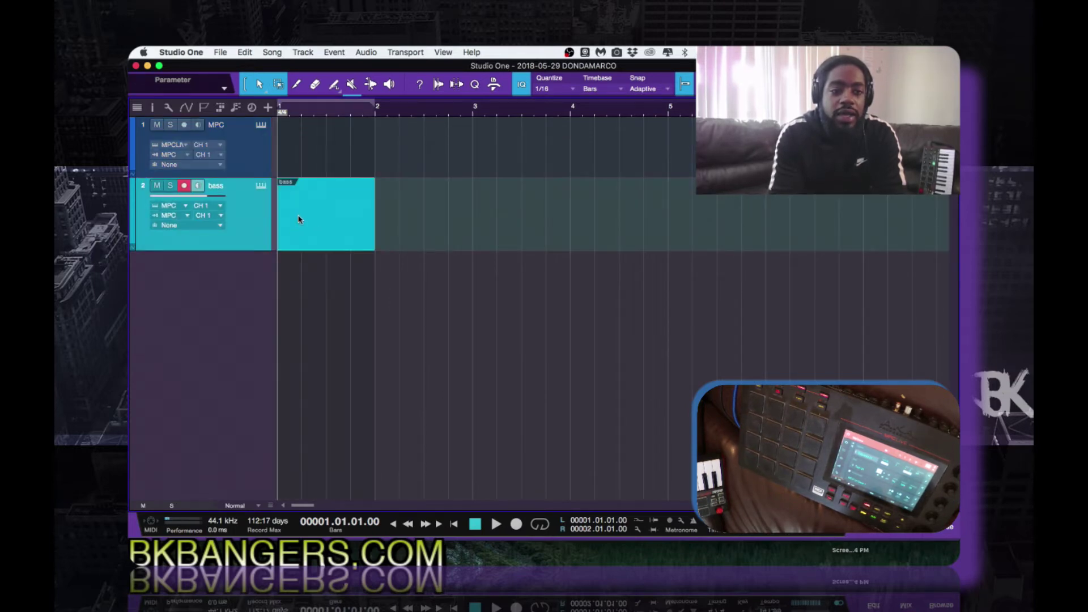
double_click(299, 219)
scroll(309, 434, "down", 10)
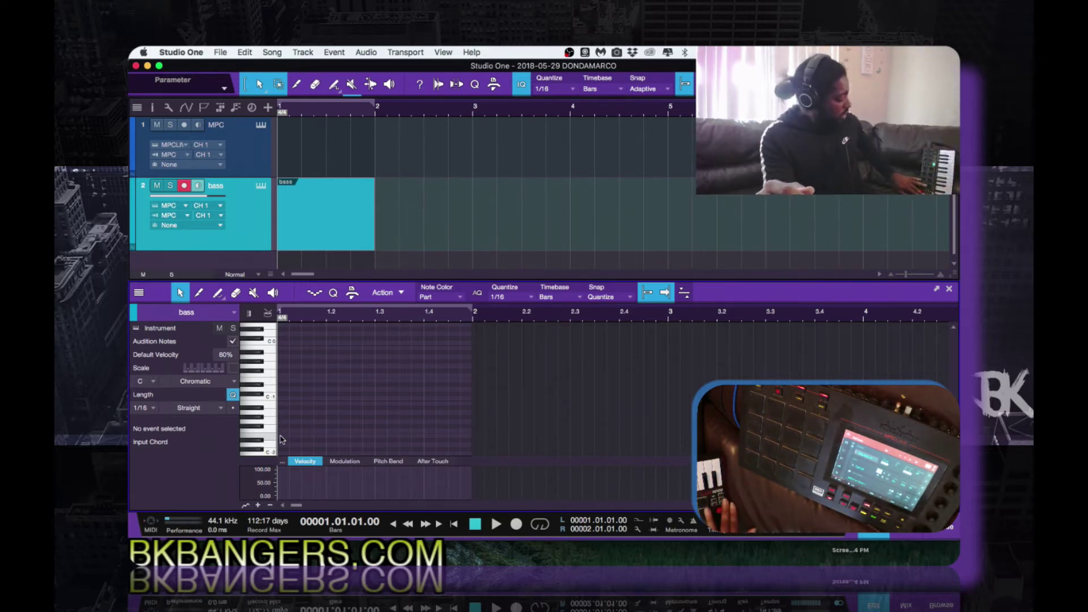
- Open the pad note mapping of the MGTF Lo Casso 1 program in the bass track's MPC plug-in
left_click(259, 188)
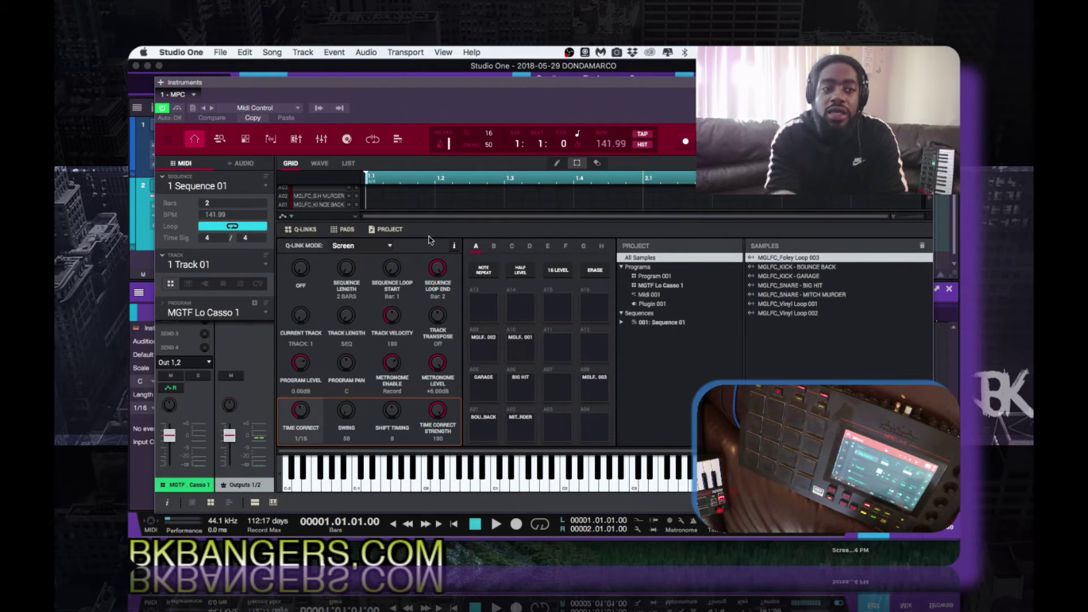
left_click(168, 140)
mouse_move(181, 159)
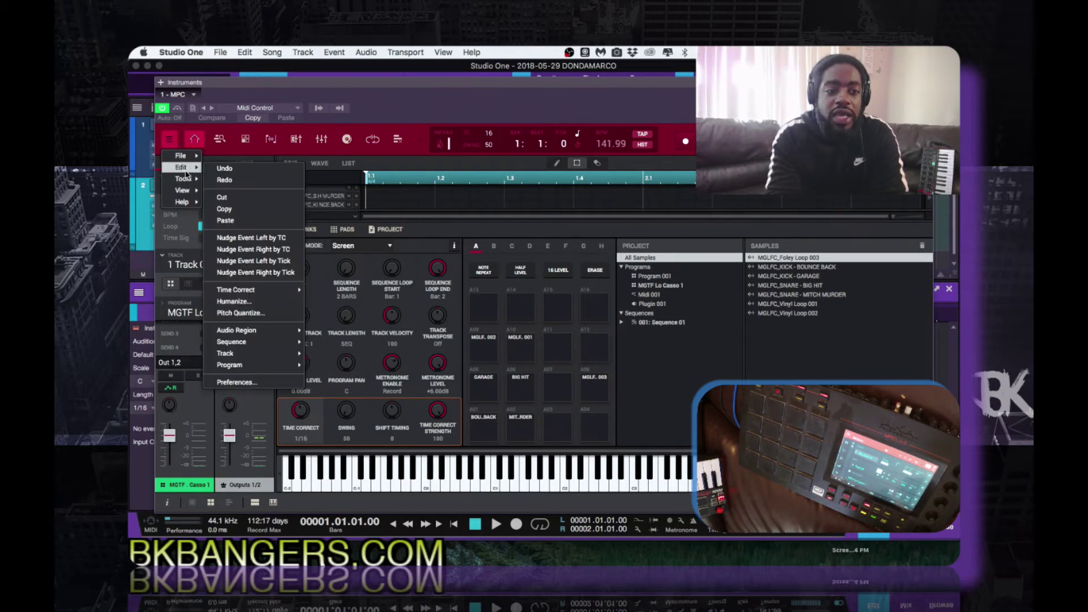
mouse_move(263, 292)
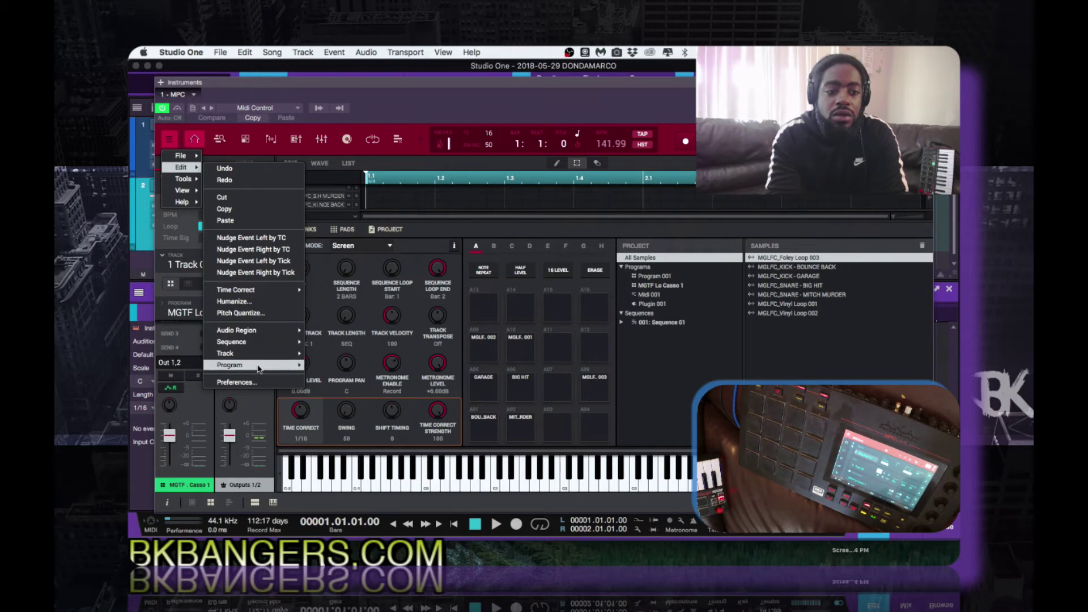
mouse_move(260, 368)
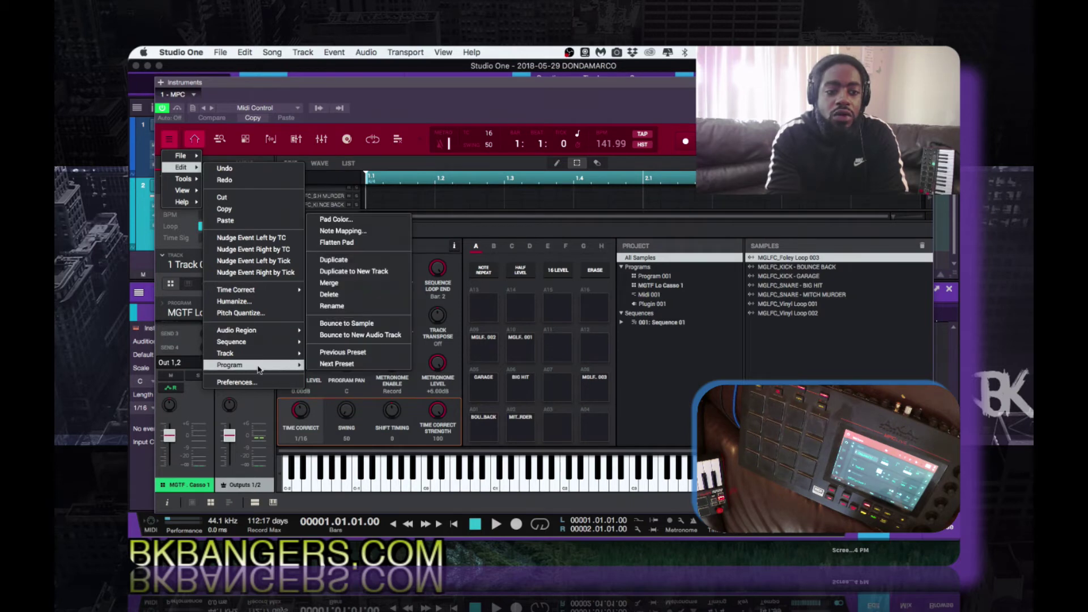
left_click(375, 231)
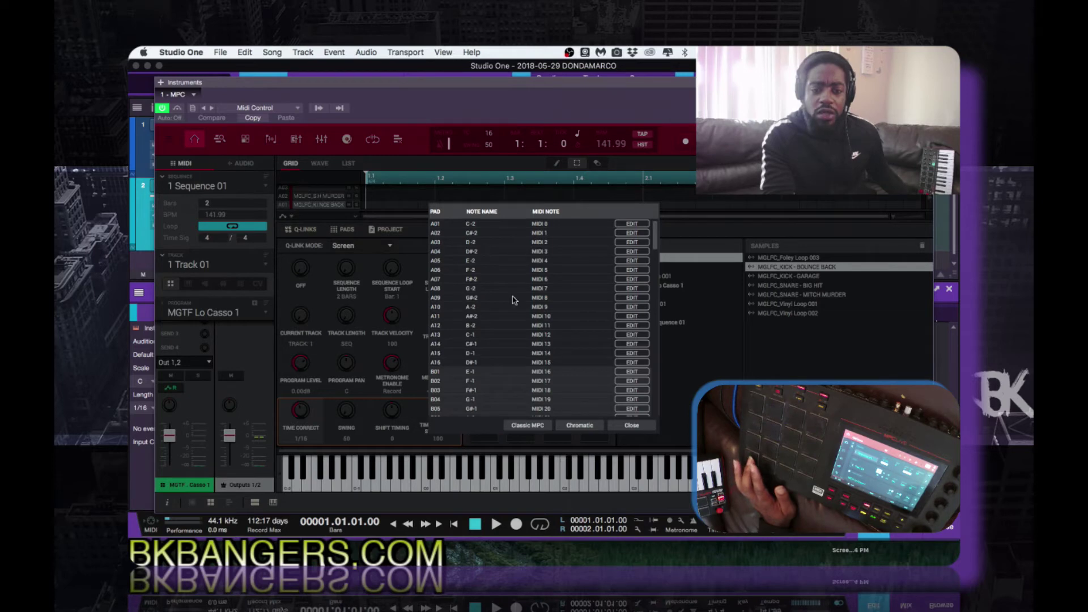
- Apply the Classic MPC note mapping to the pads and compare it with the bass editor's lowest piano keys
left_click(534, 426)
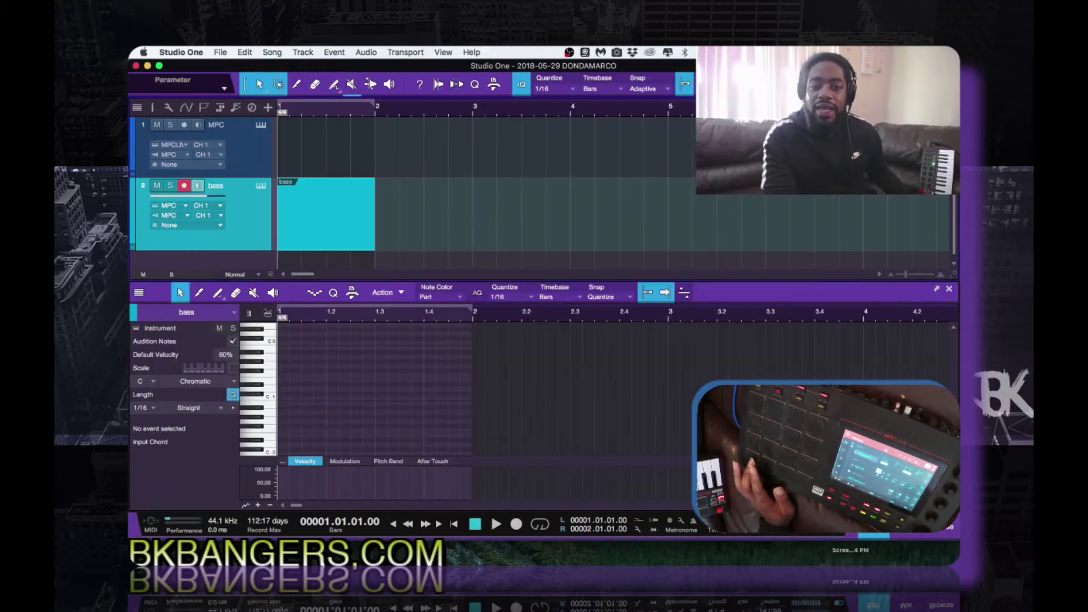
scroll(265, 442, "up", 2)
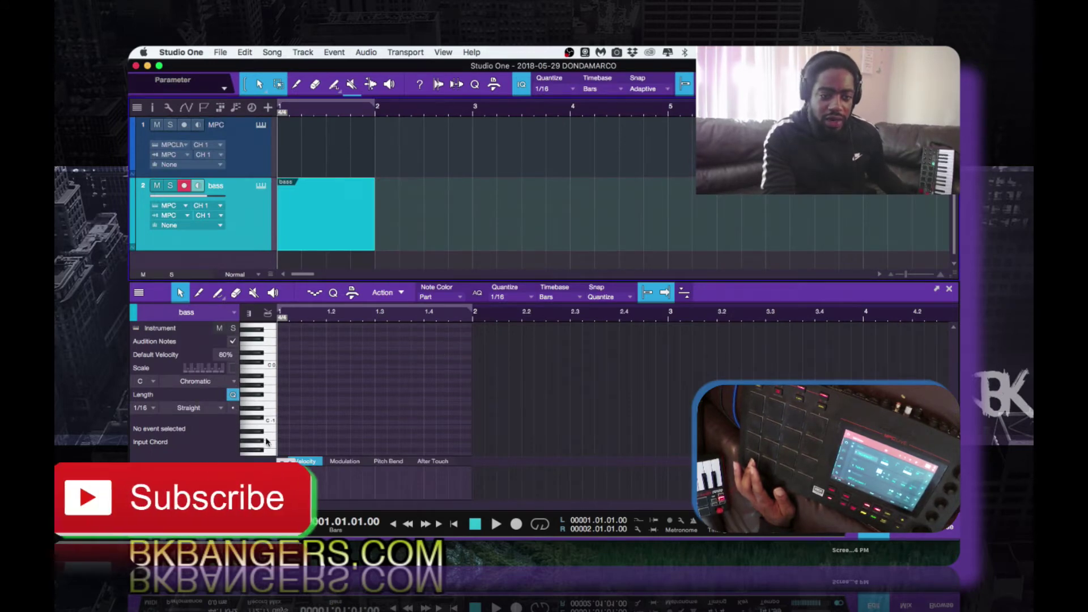
scroll(273, 416, "down", 2)
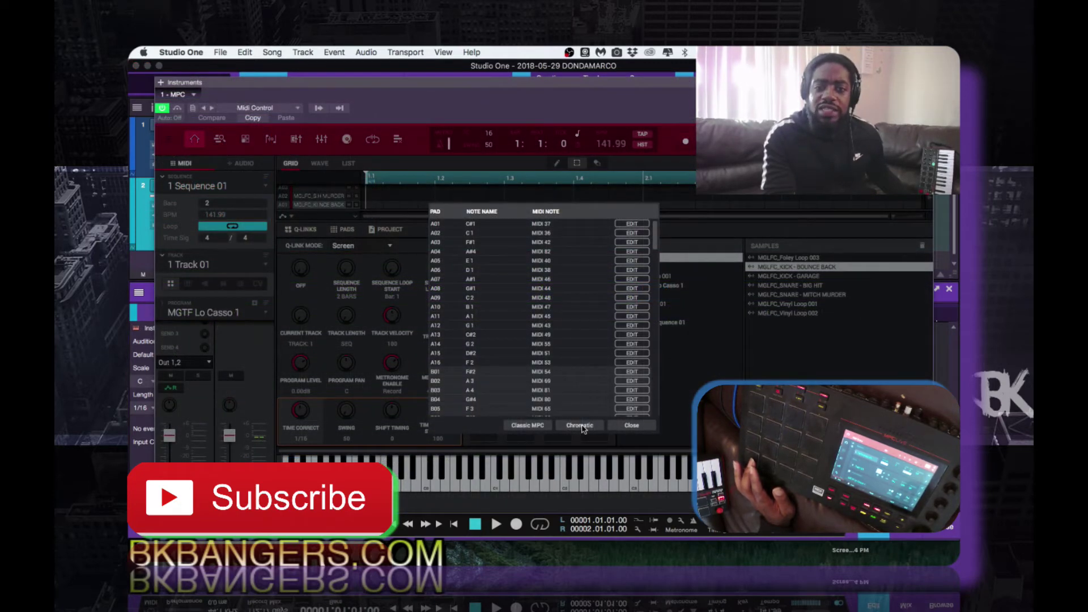
- Set the pad note mapping to Chromatic, review the pad list, and close the mapping and the MPC plug-in window
left_click(580, 426)
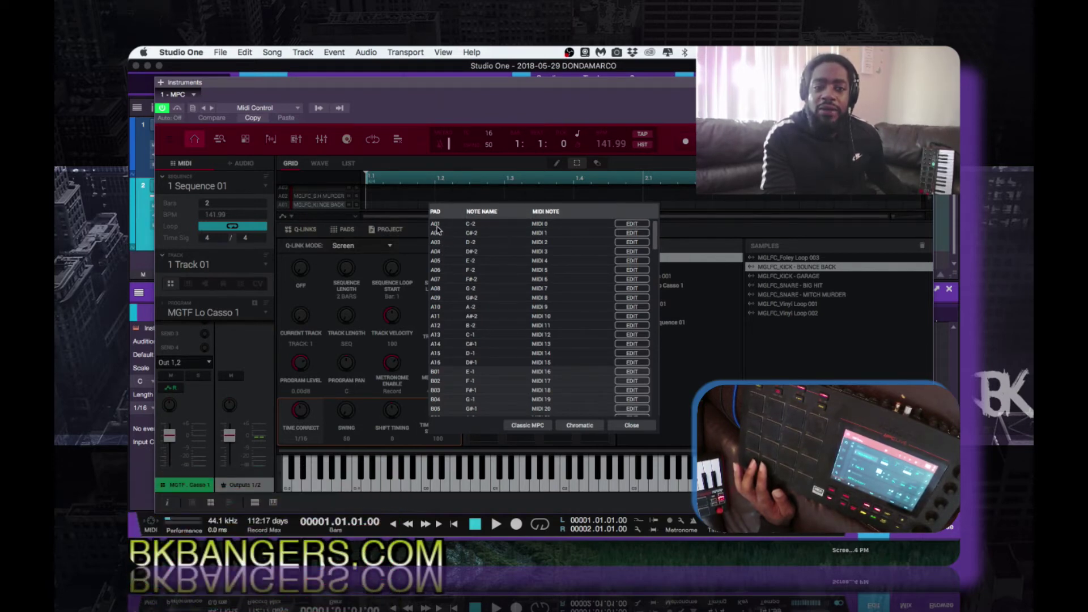
scroll(452, 387, "down", 10)
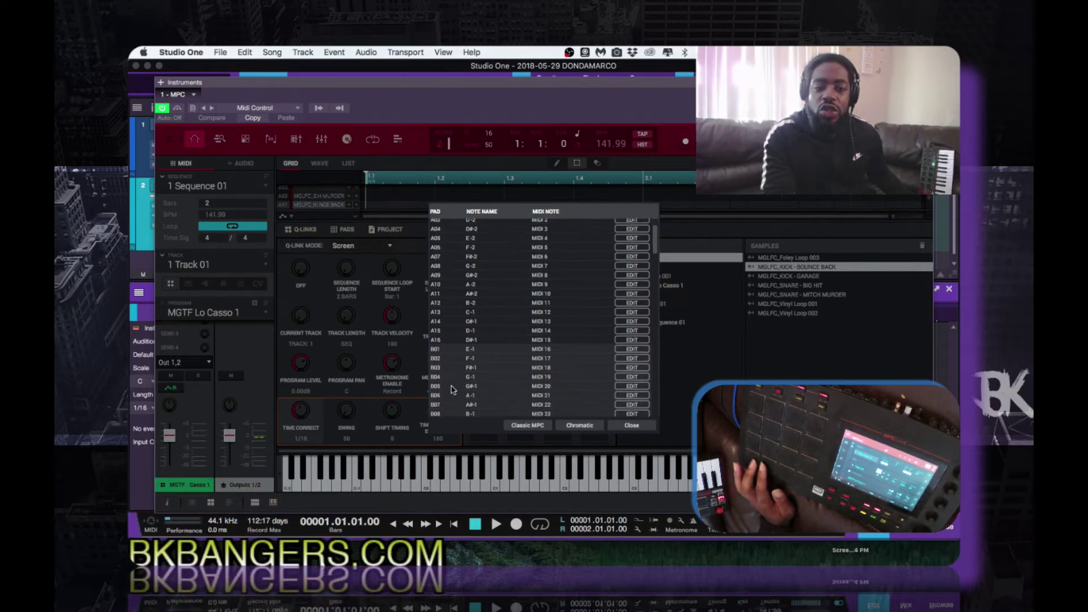
scroll(452, 387, "up", 4)
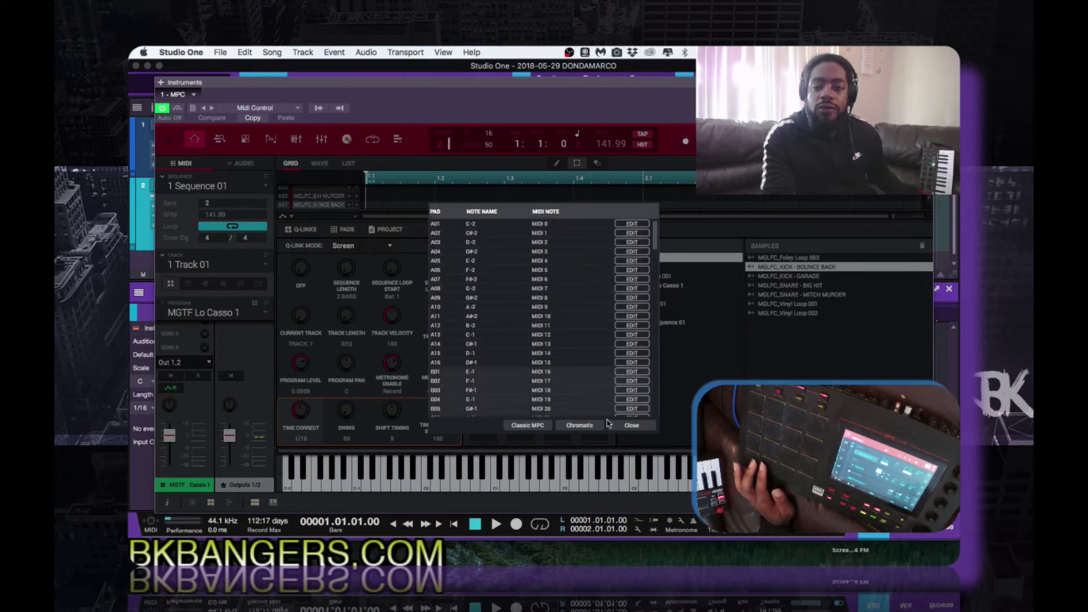
left_click(631, 425)
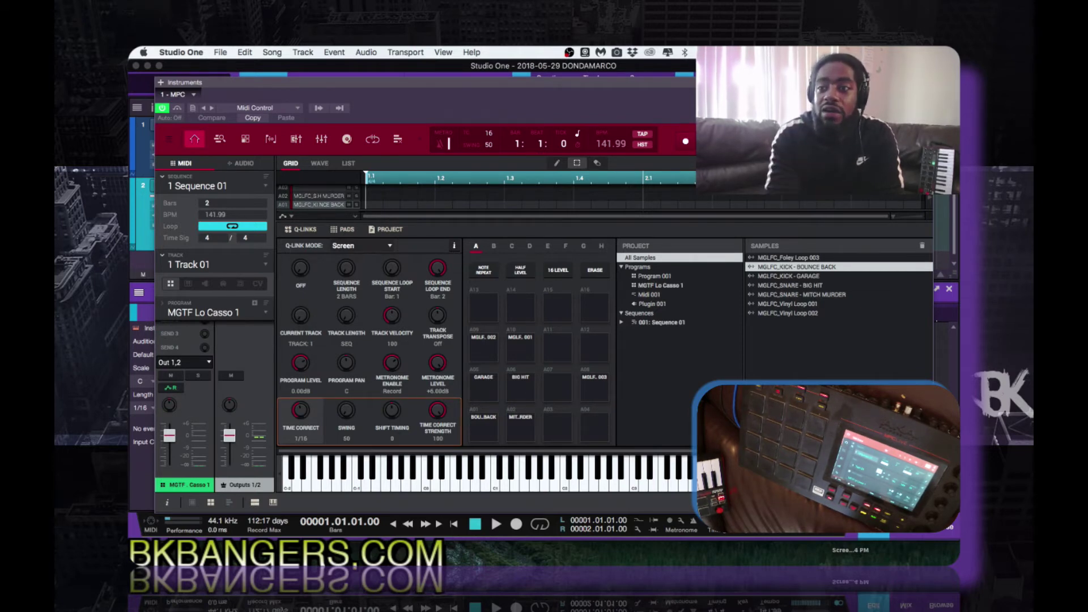
key("super+w")
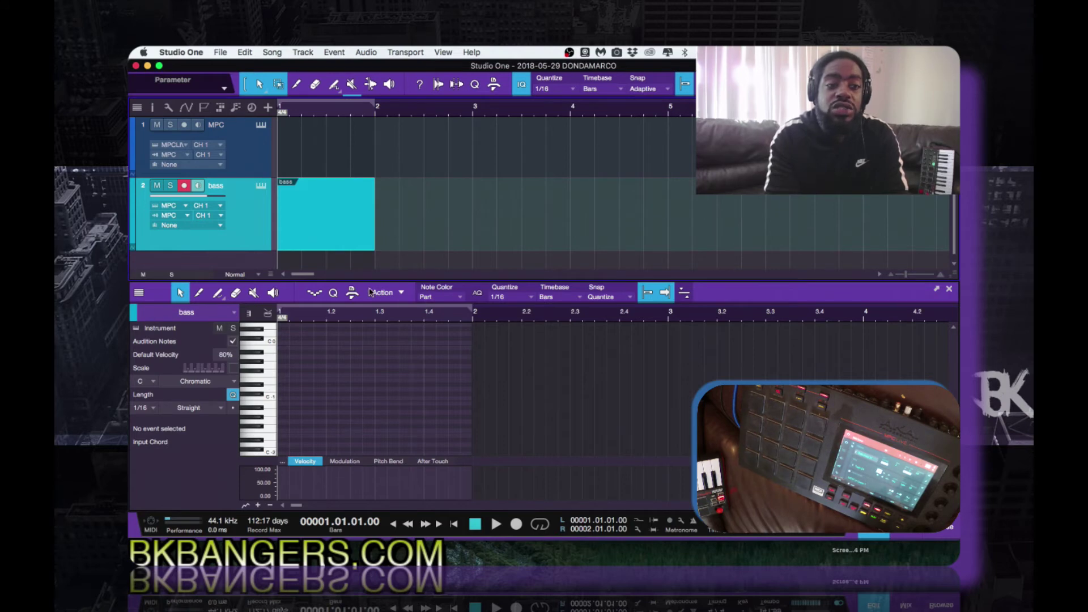
- Show the mixer without its instrument and channel lists, expand the channels to show their inserts, and make the mixer taller
left_click(906, 536)
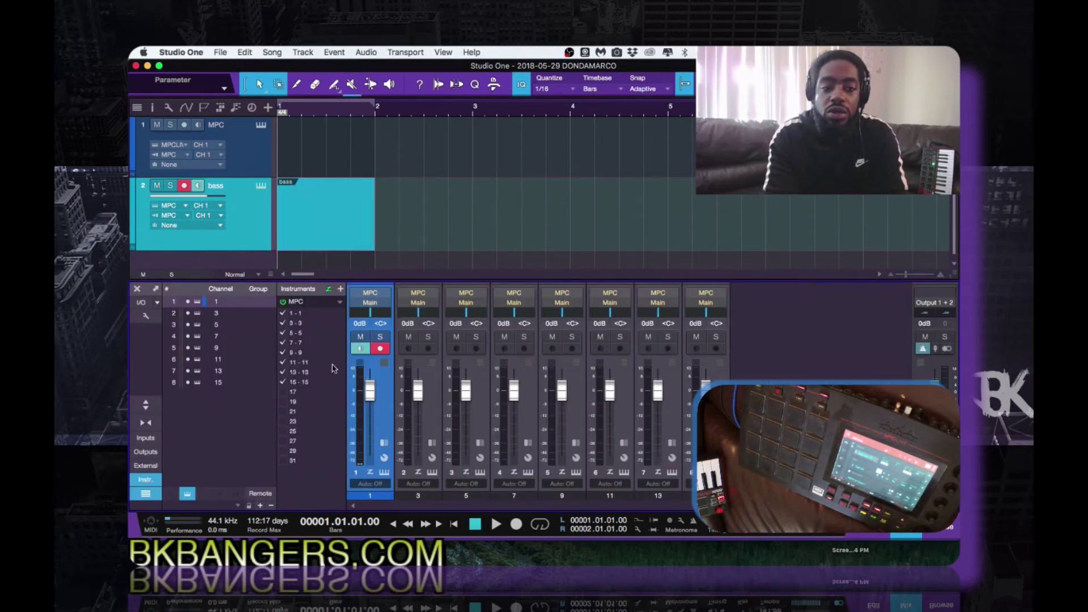
left_click(145, 479)
left_click(144, 495)
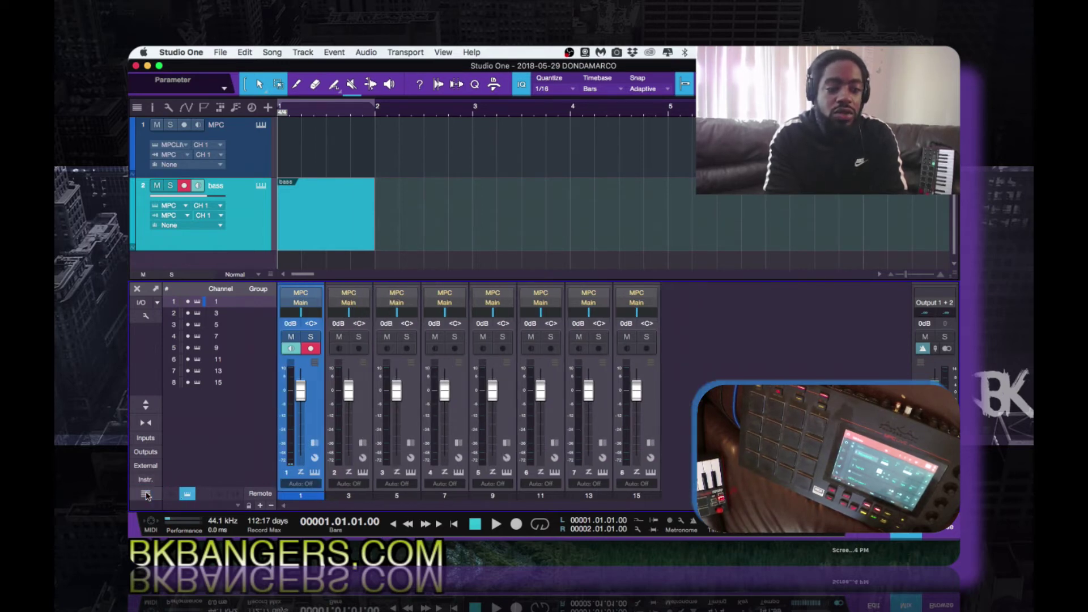
left_click(146, 404)
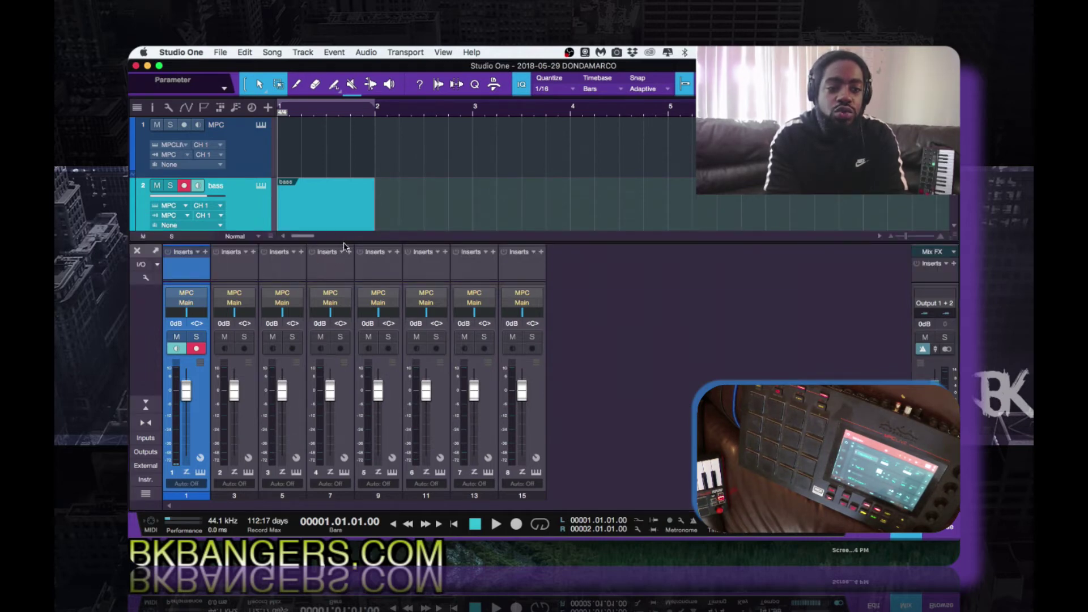
left_click_drag(344, 239, 346, 223)
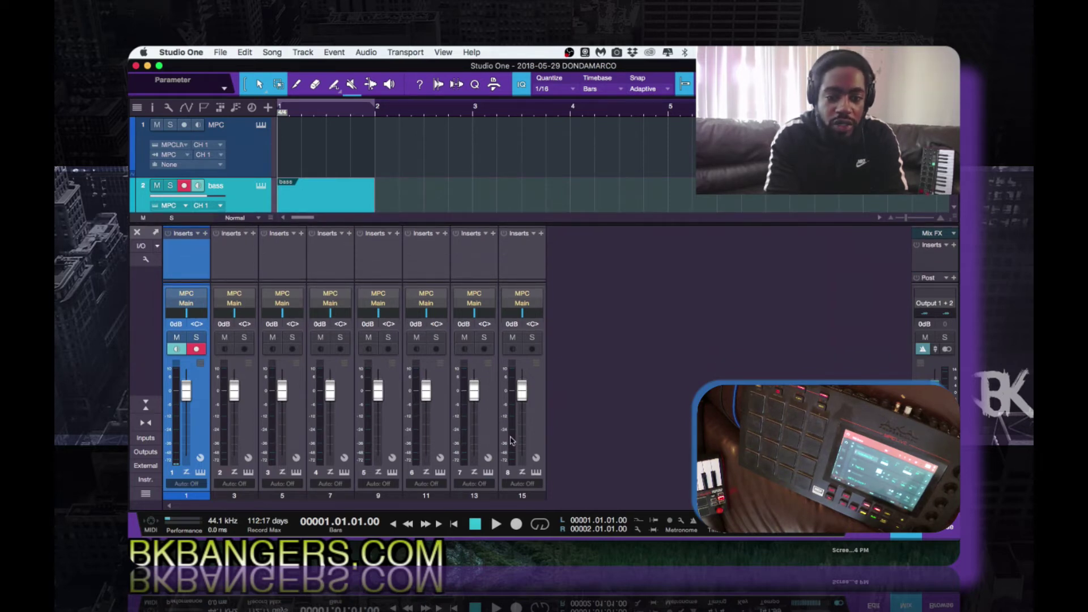
- Select the eight MPC output channels in the mixer and insert the Mixtool plug-in on all of them
left_click(533, 435)
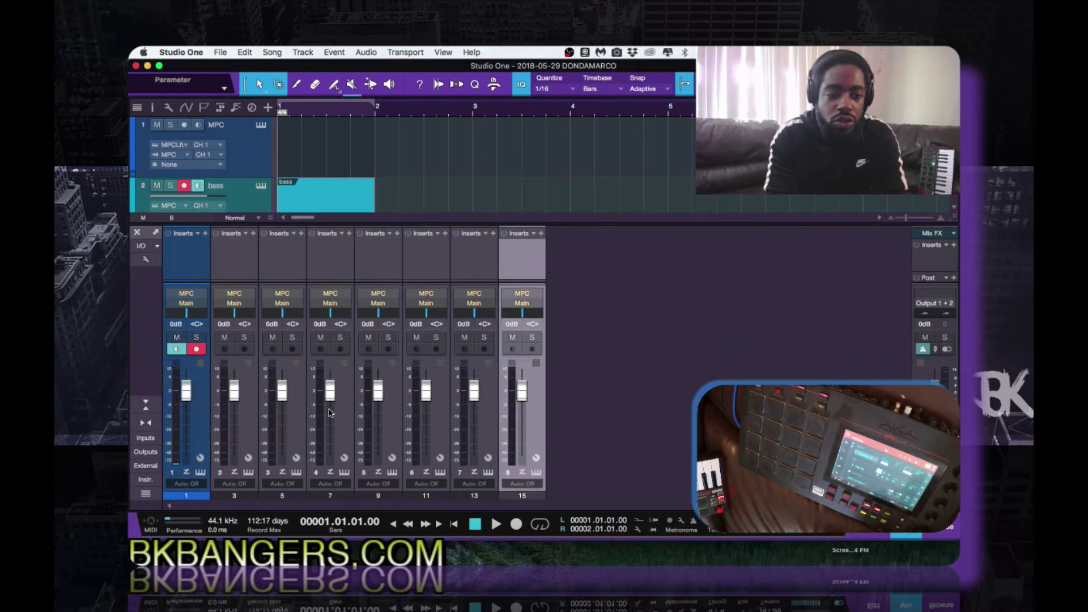
left_click(207, 429)
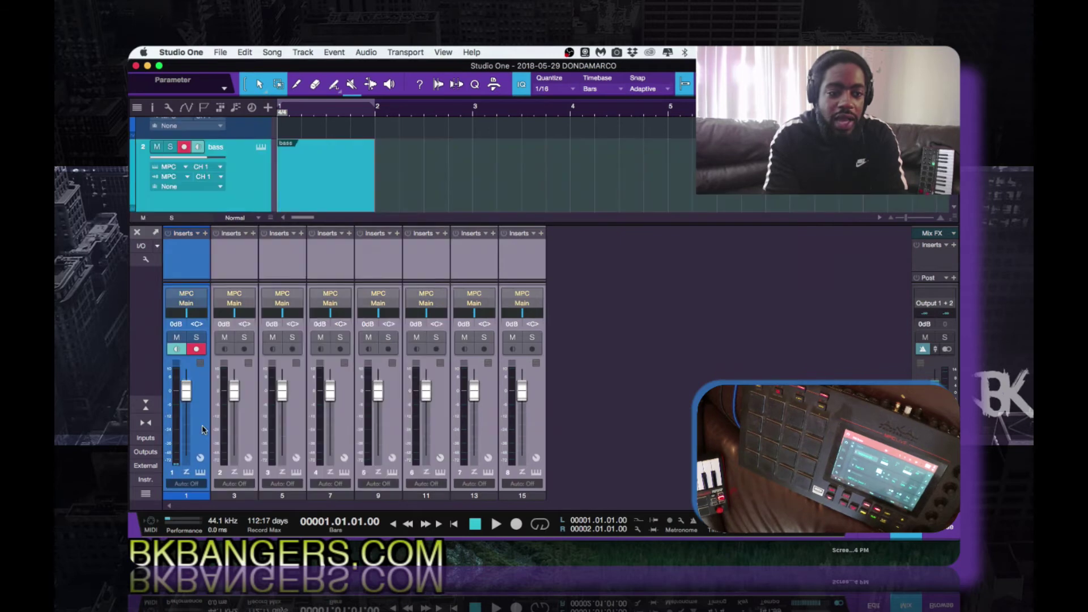
left_click(205, 233)
left_click(285, 260)
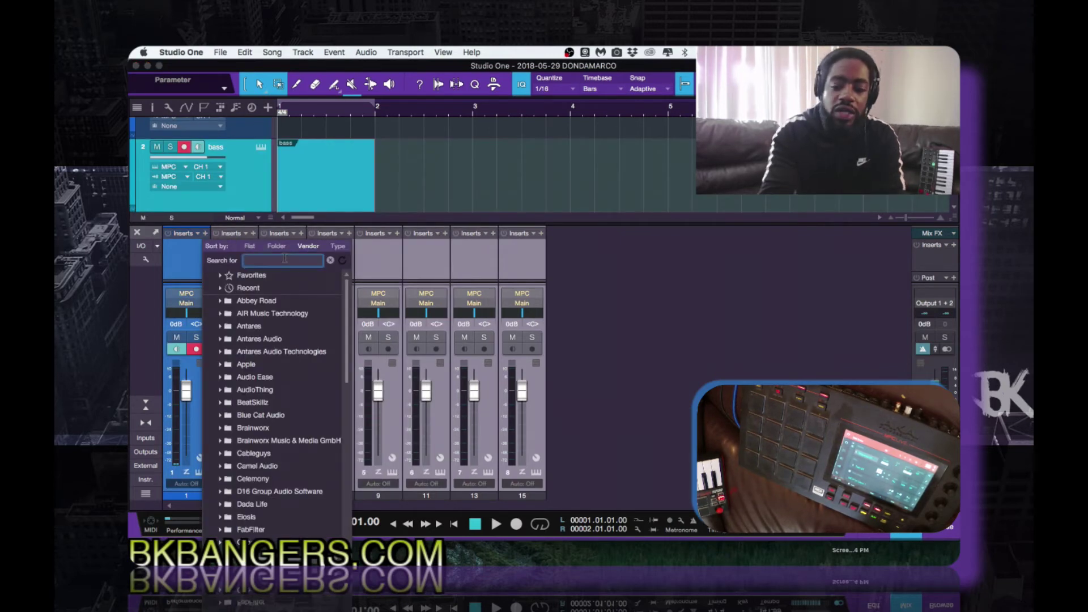
type("mix")
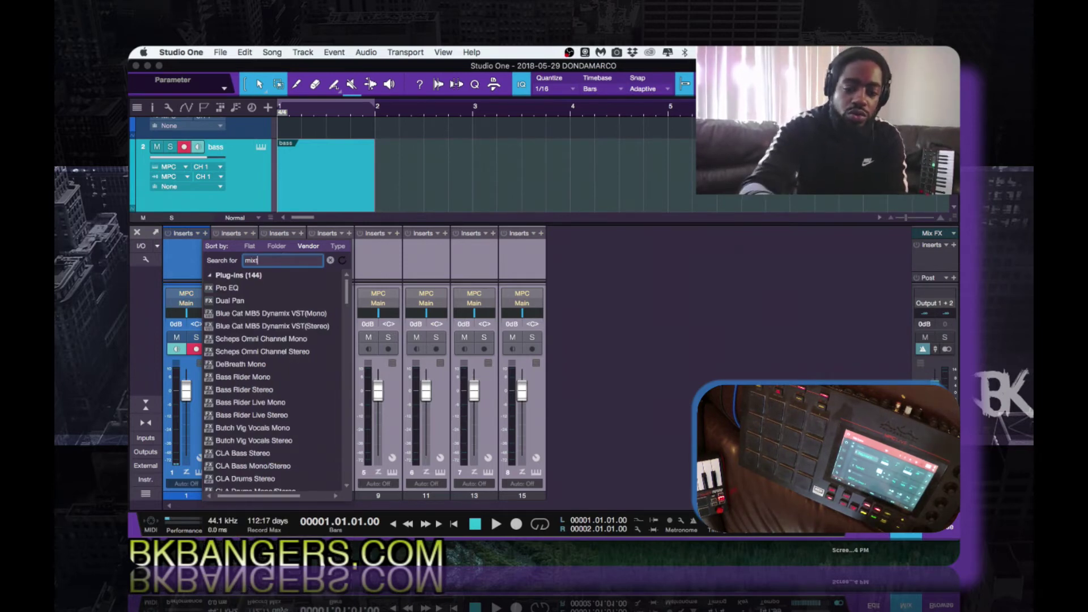
type("too")
double_click(241, 289)
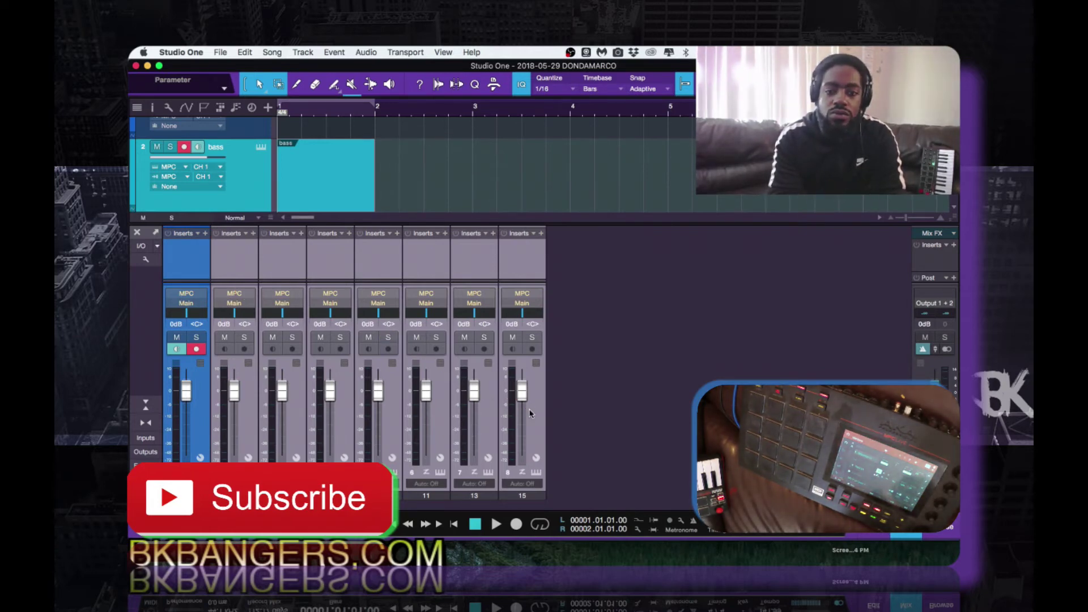
- Select mixer channels 3 to 15 and colour them blue
left_click(536, 448)
left_click(247, 441, "shift")
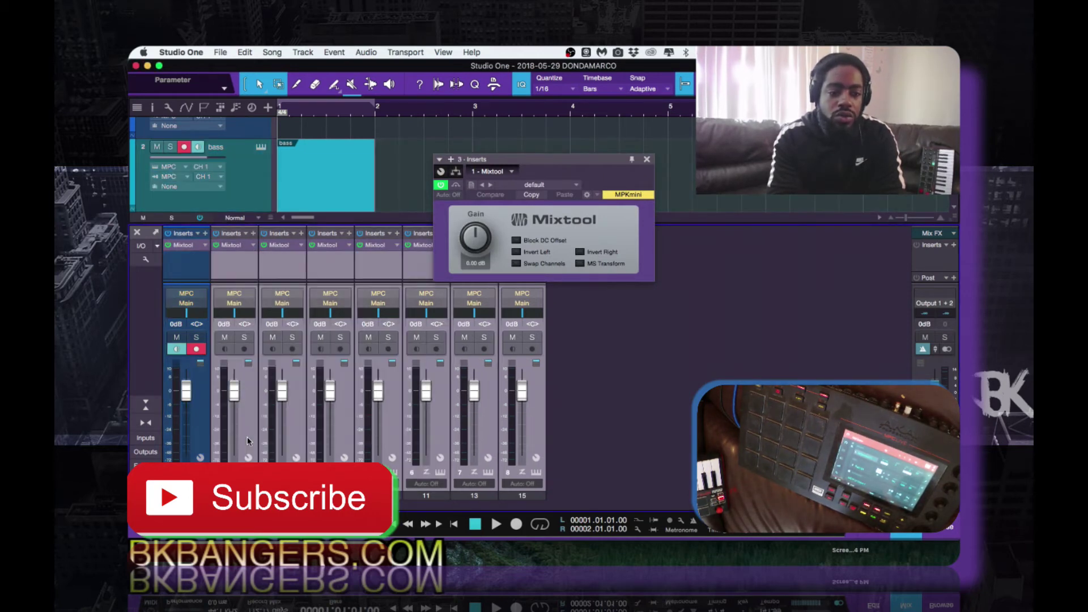
left_click(282, 473)
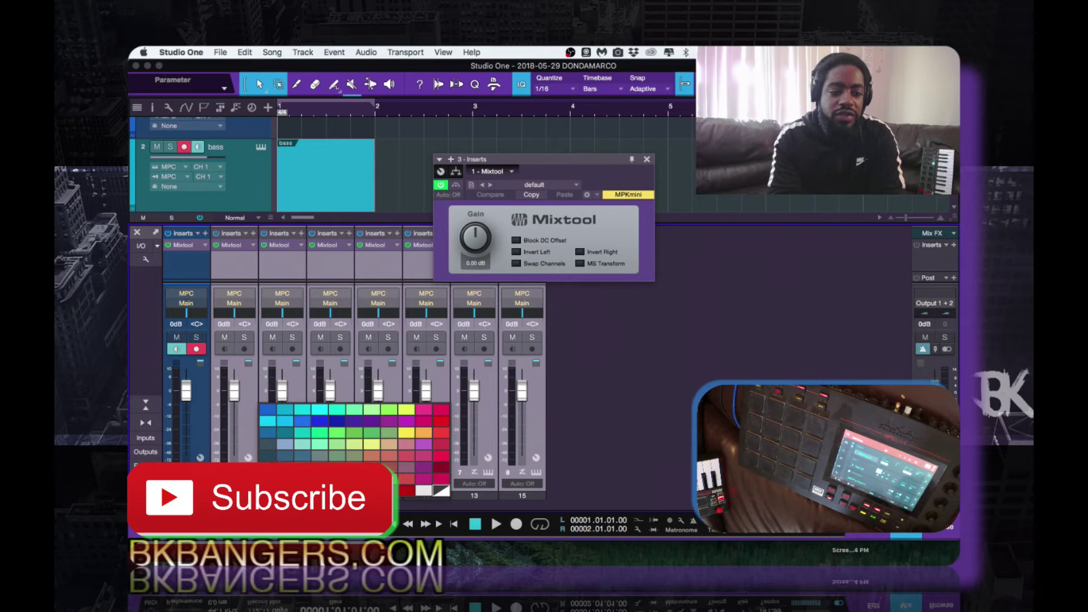
left_click(276, 413)
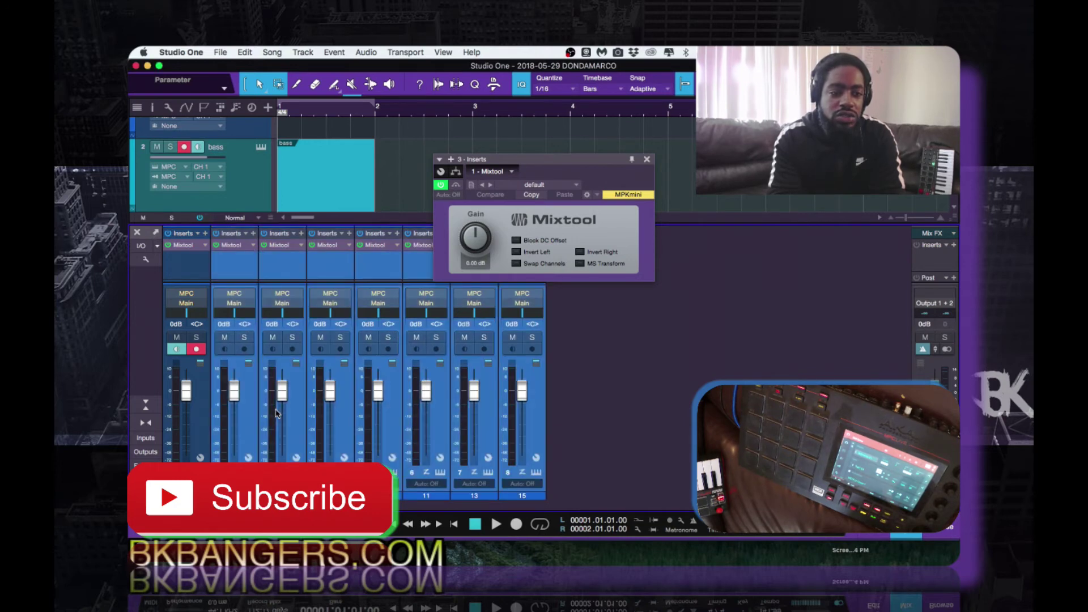
- Colour all eight MPC mixer channels red and close the Mixtool window
left_click(199, 439)
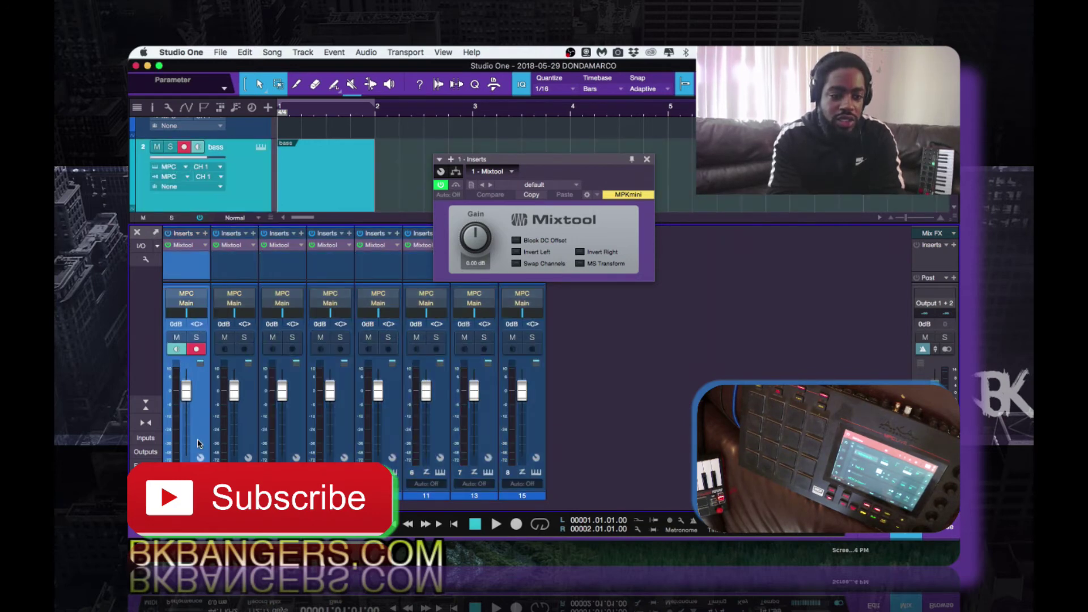
left_click(255, 436)
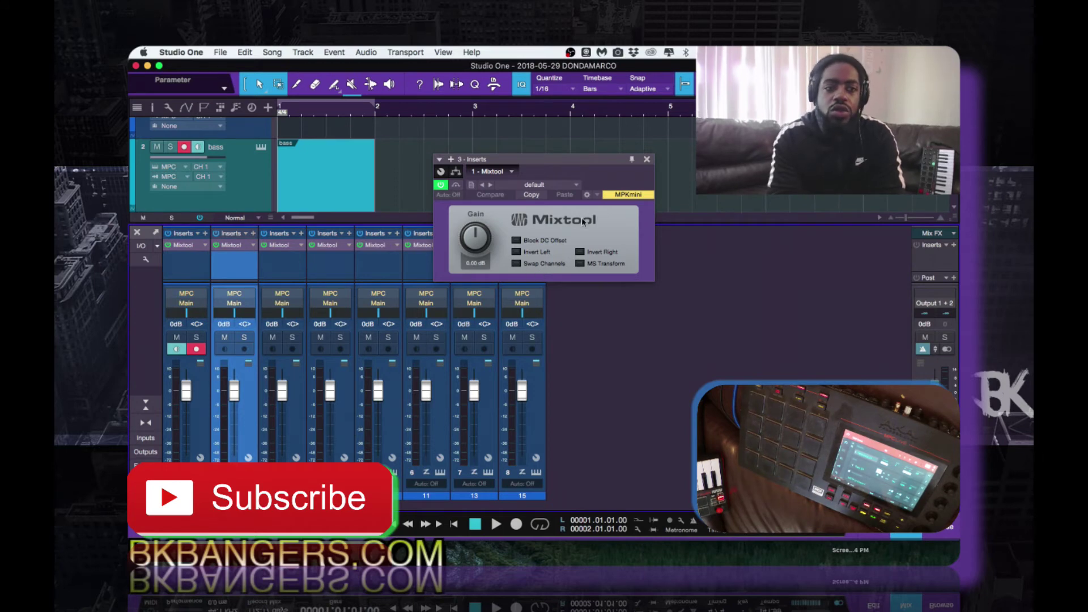
left_click(200, 441)
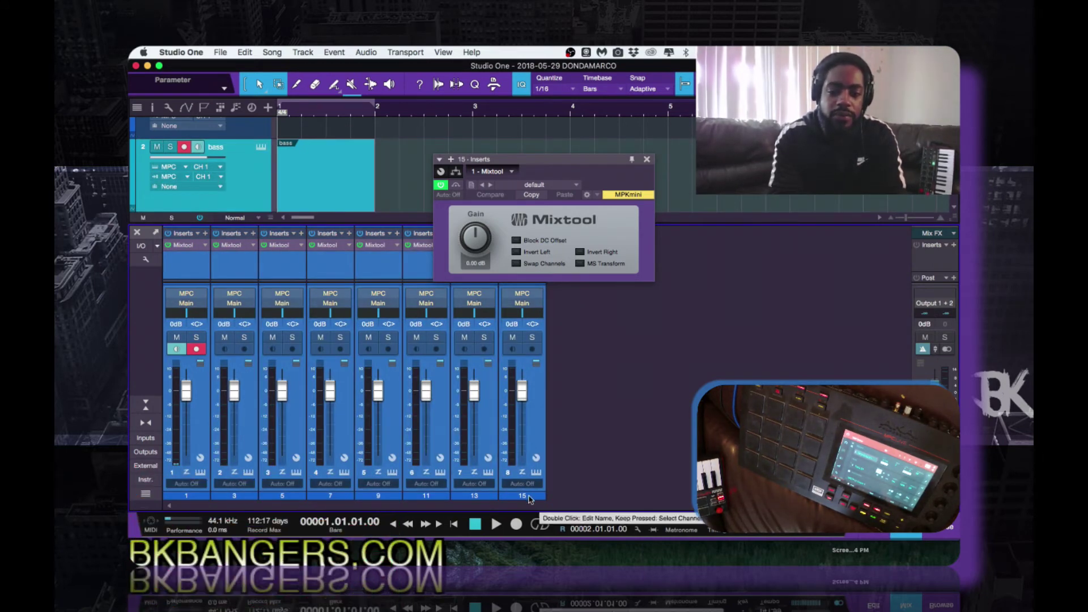
left_click(527, 496)
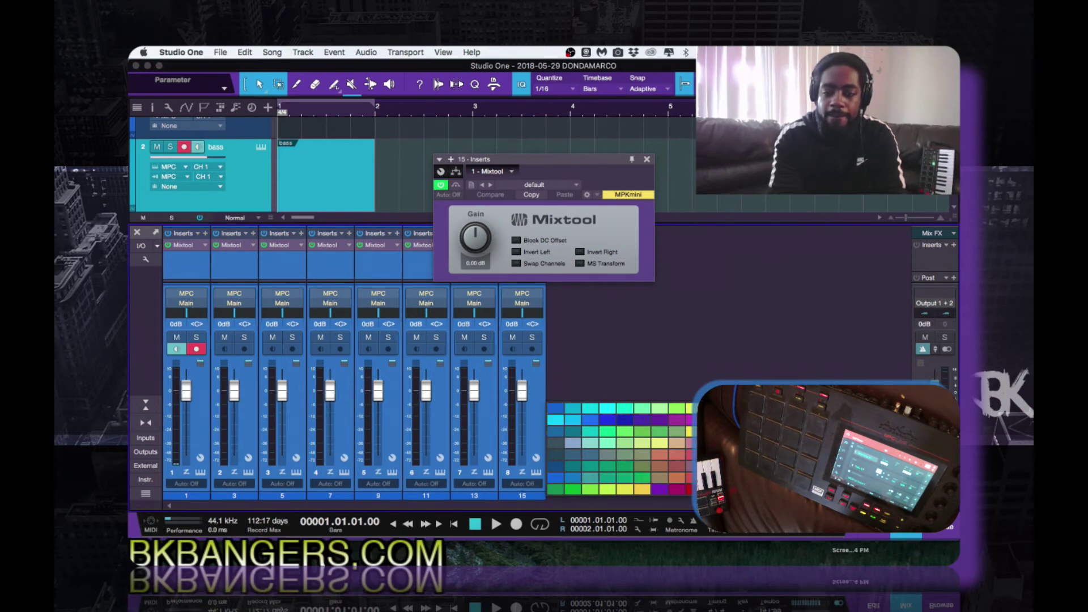
left_click(677, 490)
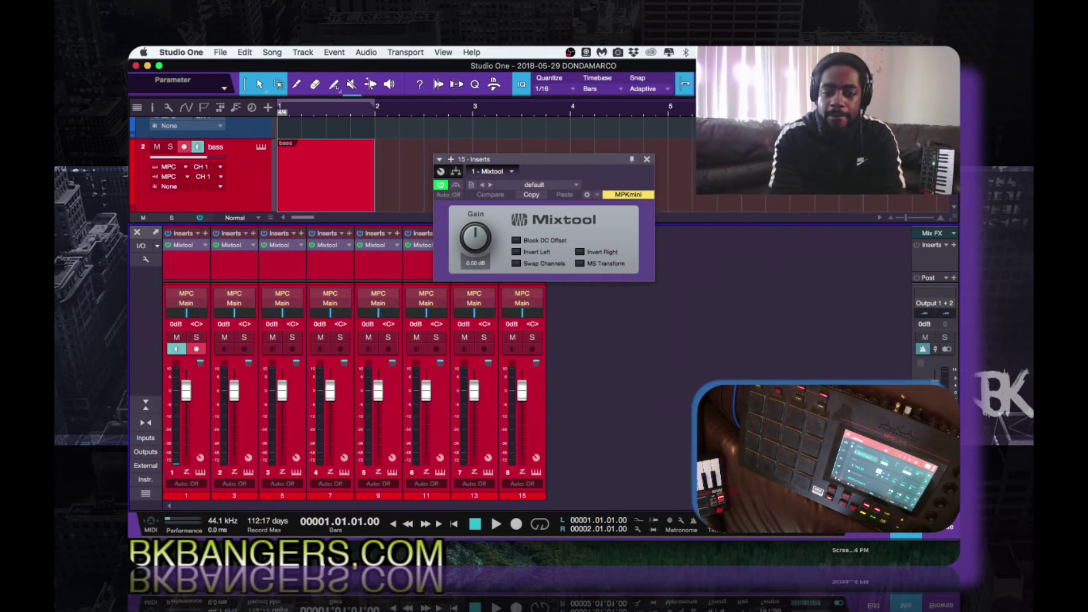
left_click(648, 160)
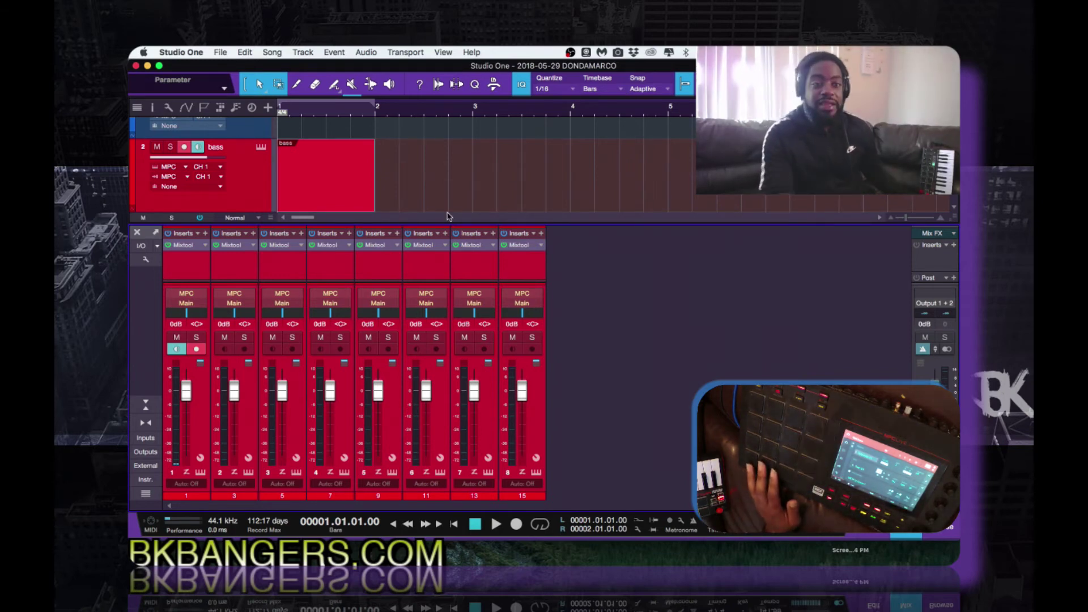
- Disarm the bass track and raise the velocity of the first pad A01 note in Track 01 of the MPC plug-in
left_click(262, 148)
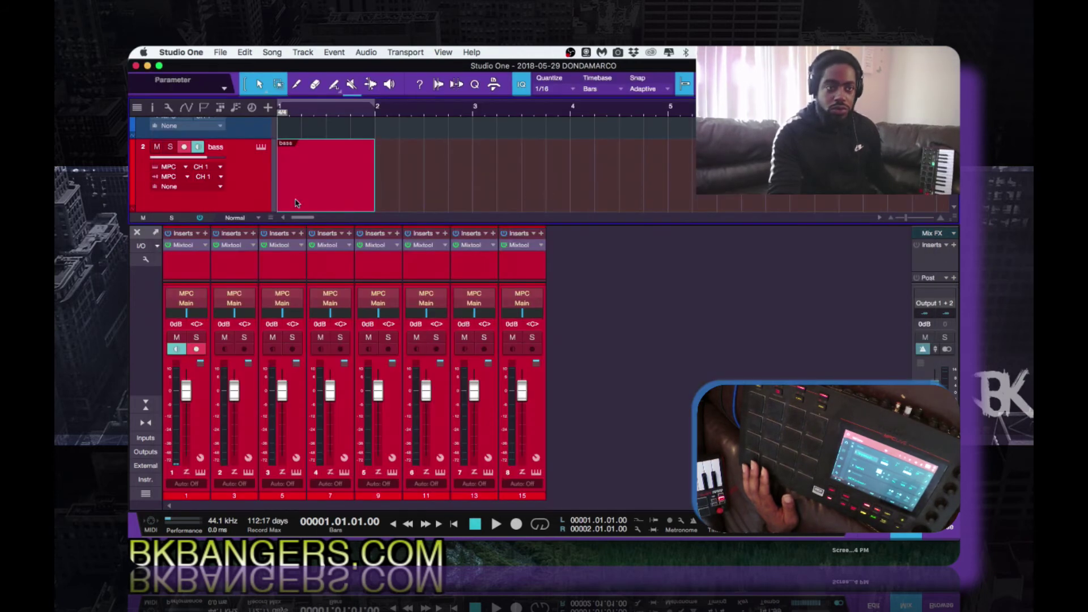
left_click(184, 147)
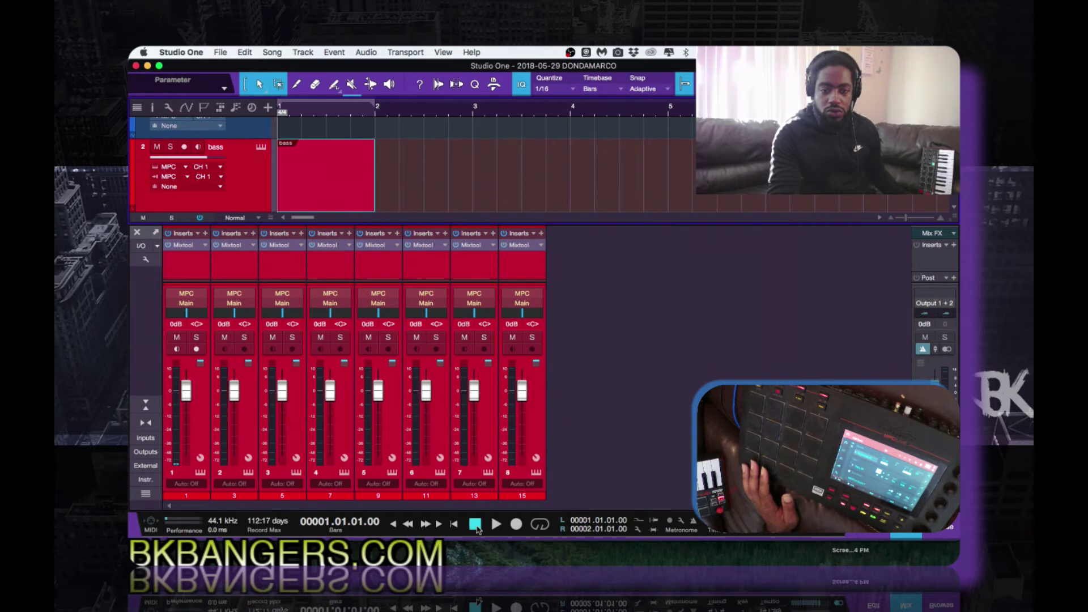
left_click(515, 525)
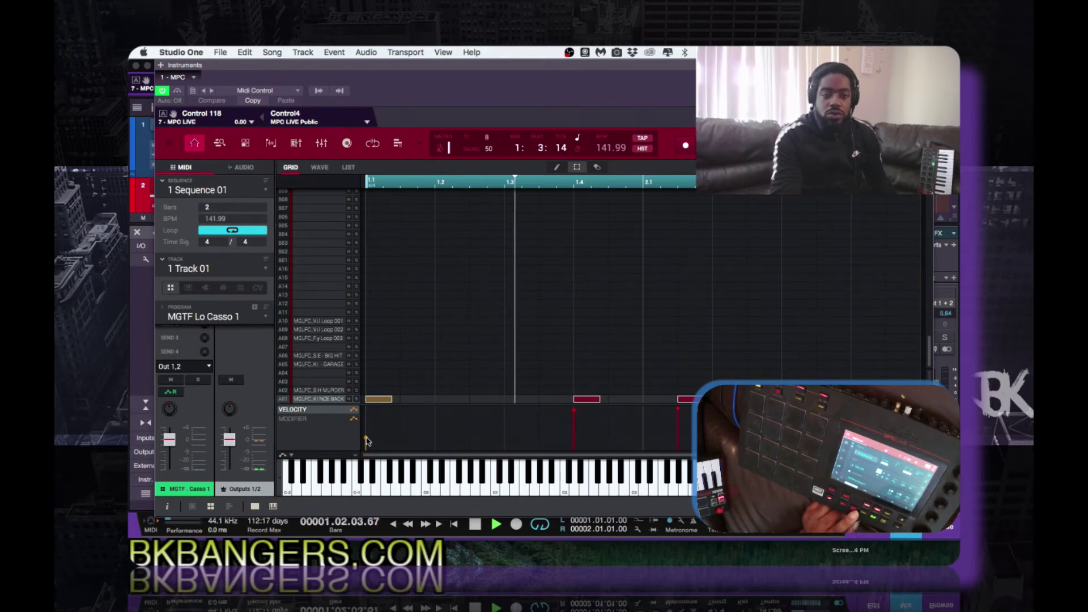
left_click_drag(366, 443, 367, 433)
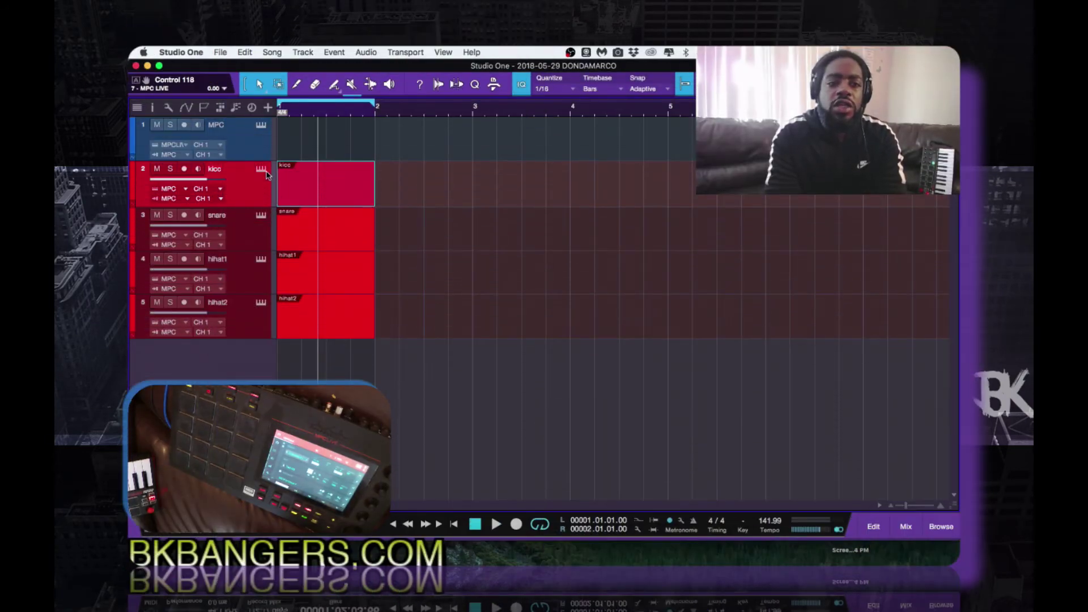
- Open the kicc track's MPC plug-in and replace the kicc clip with the MIDI of MPC Track 01, placed at bar 1
left_click(261, 170)
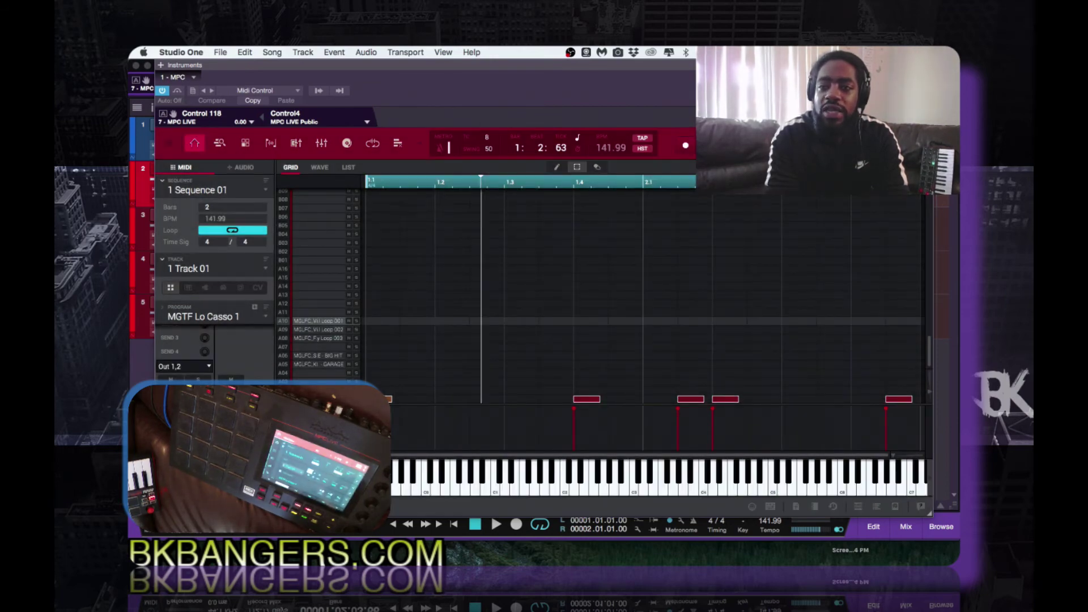
left_click_drag(753, 72, 743, 313)
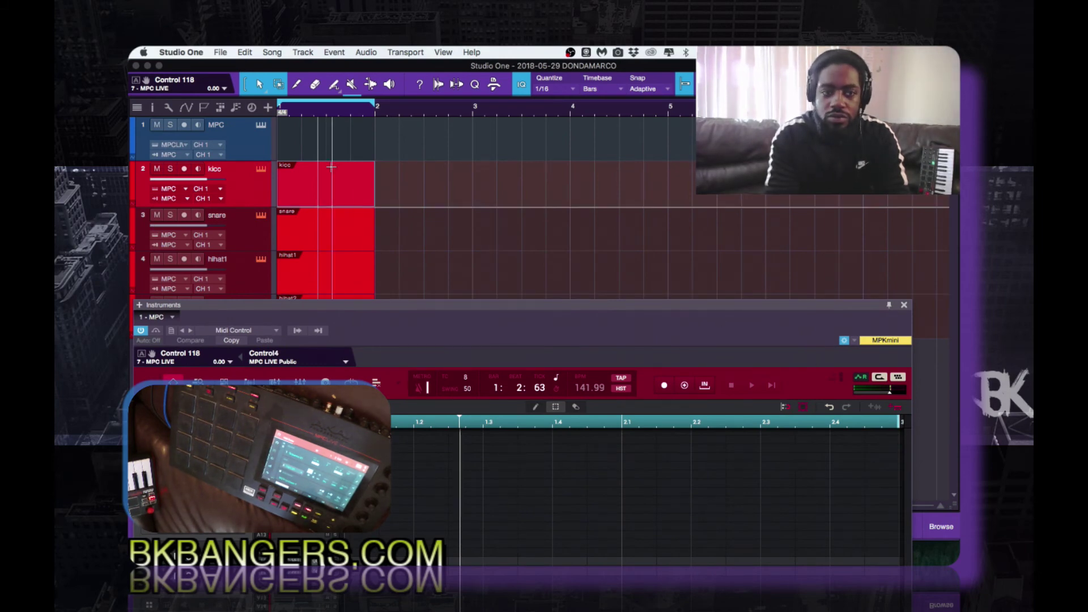
left_click(326, 197)
left_click_drag(326, 198, 504, 196)
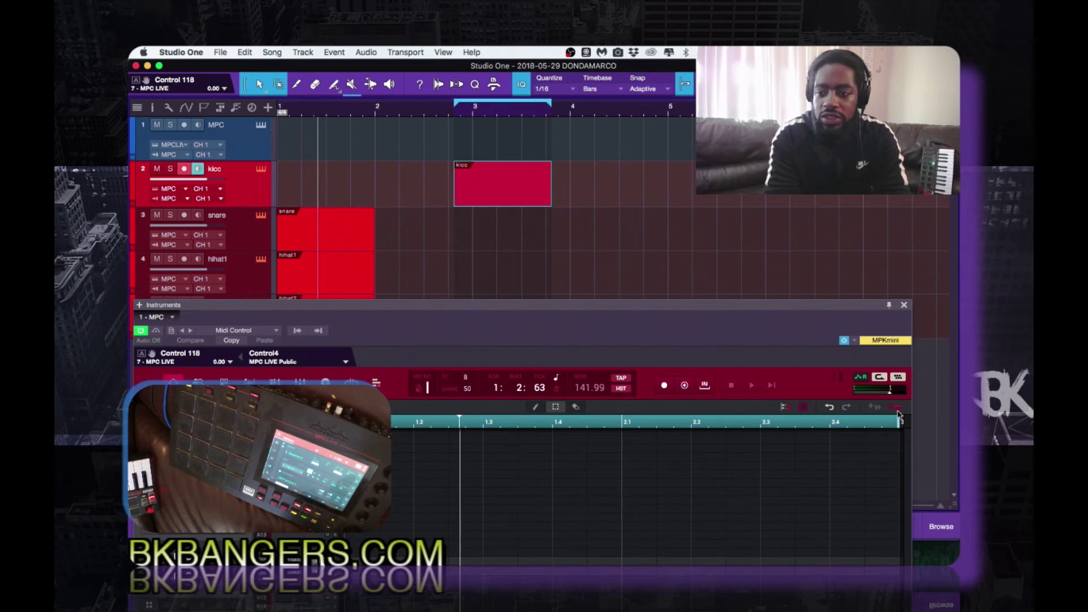
left_click(898, 414)
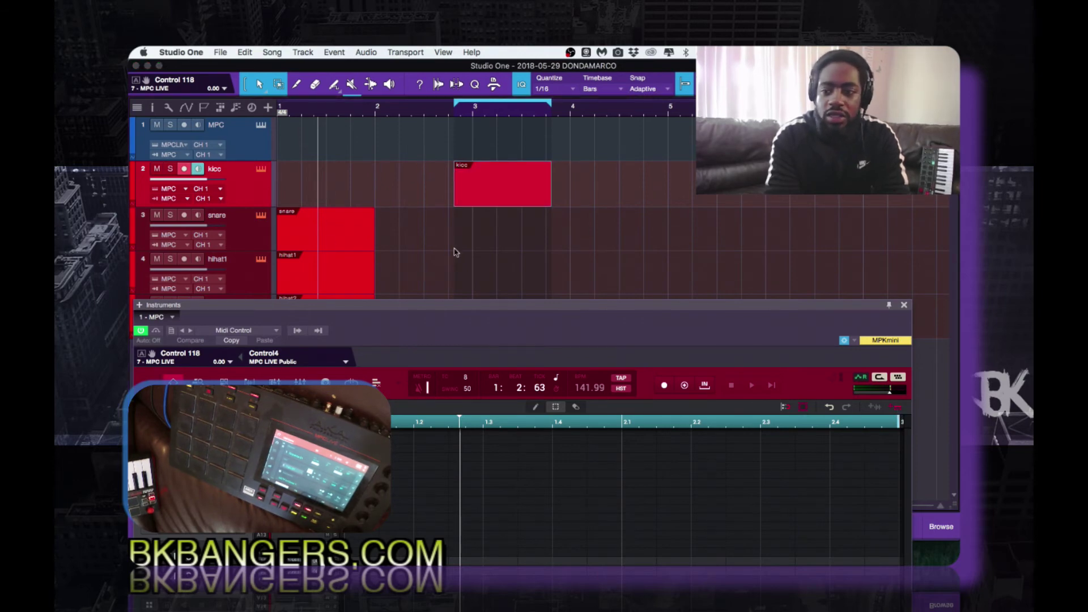
left_click_drag(895, 412, 291, 189)
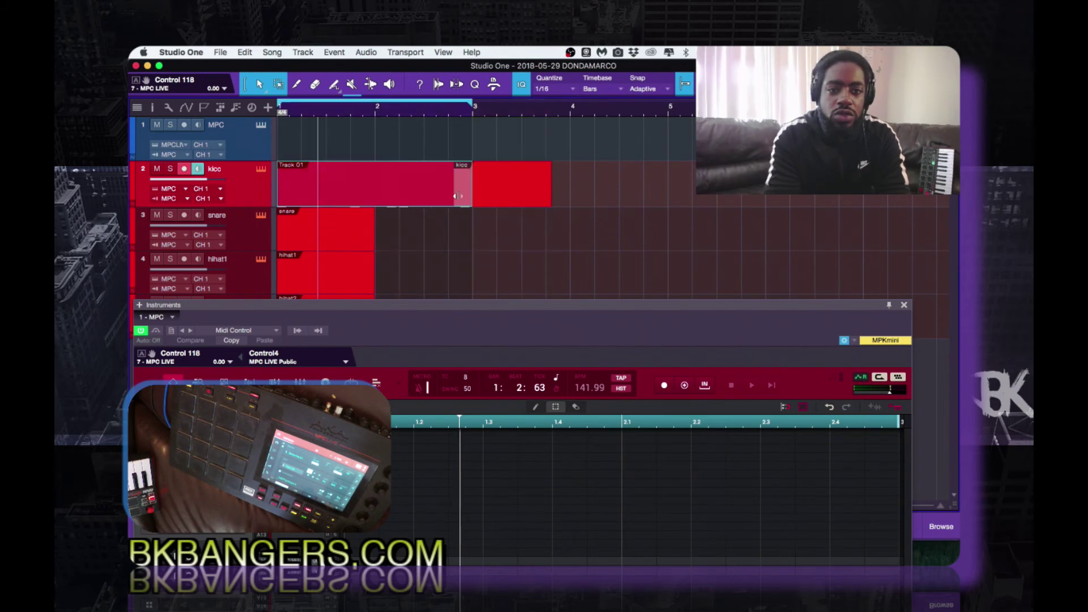
left_click(526, 203)
key("Delete")
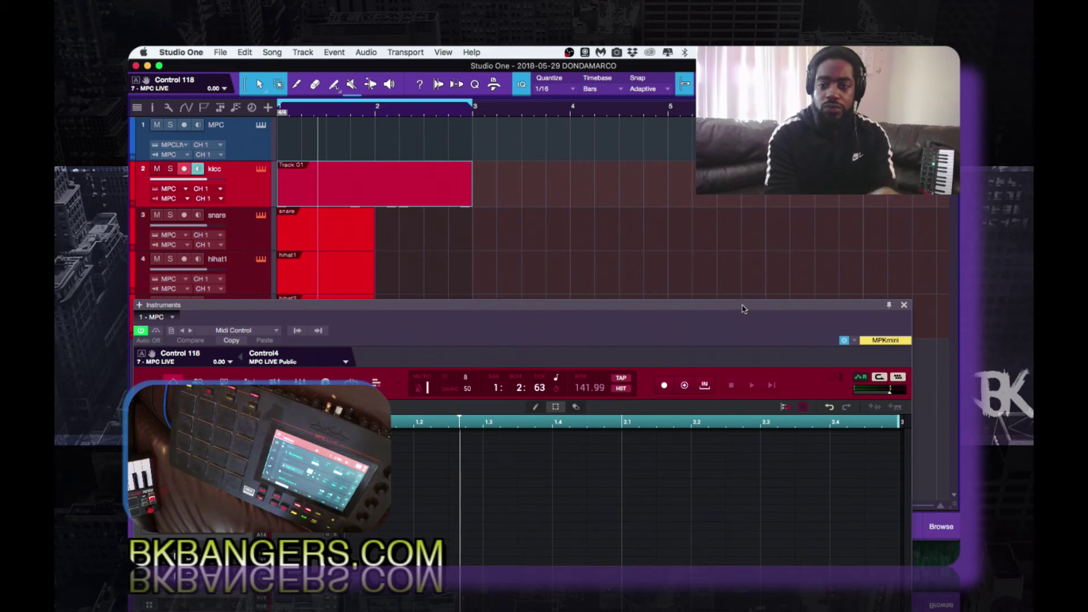
- Delete the snare clip and place the MIDI of MPC Track 02 at bar 1 of the snare track
left_click_drag(744, 311, 744, 197)
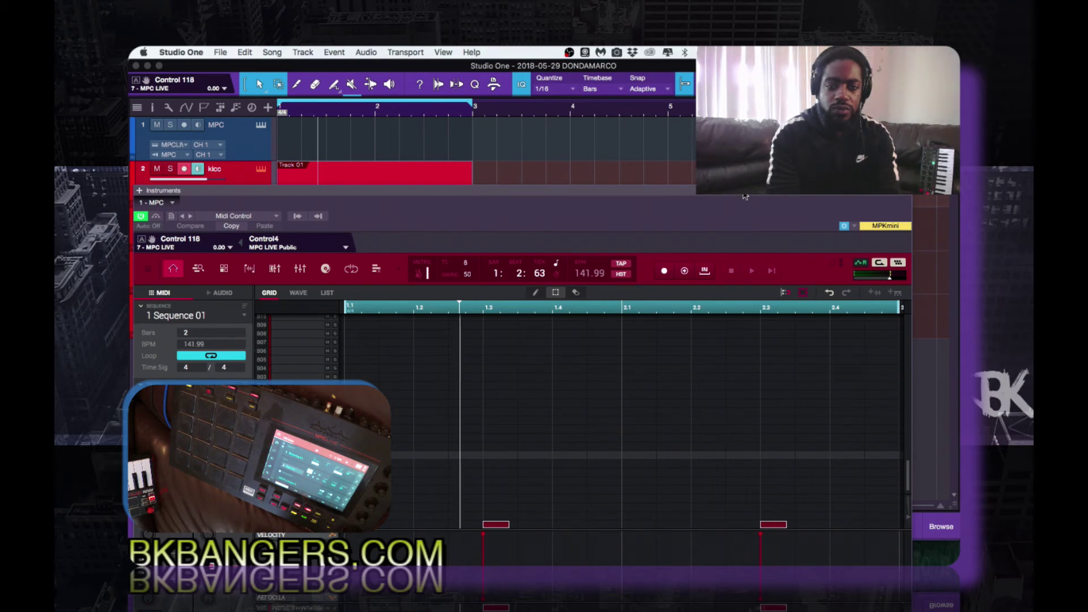
left_click(895, 294)
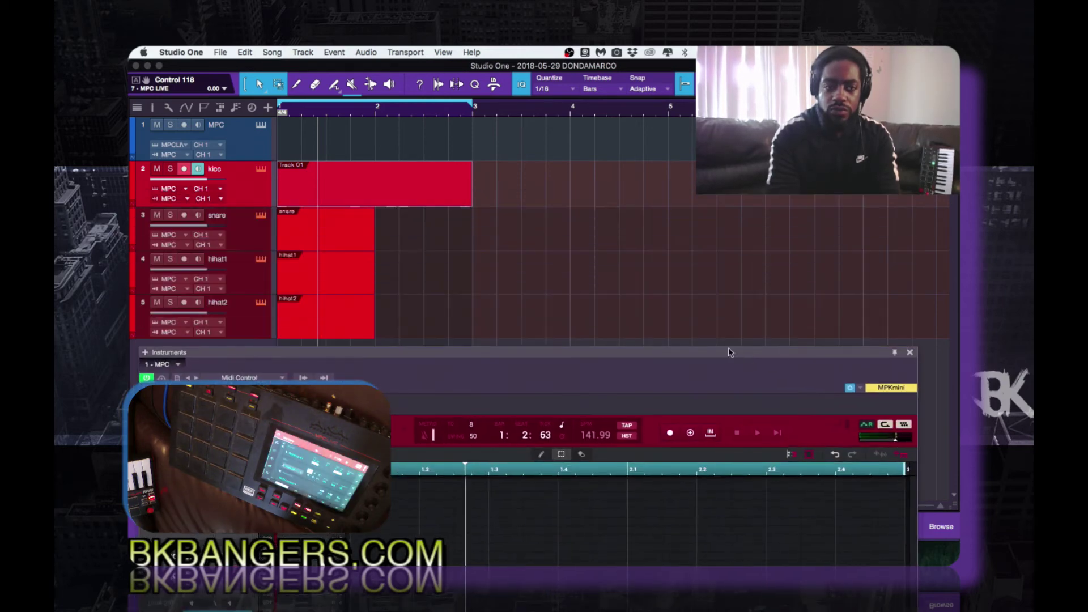
left_click(349, 248)
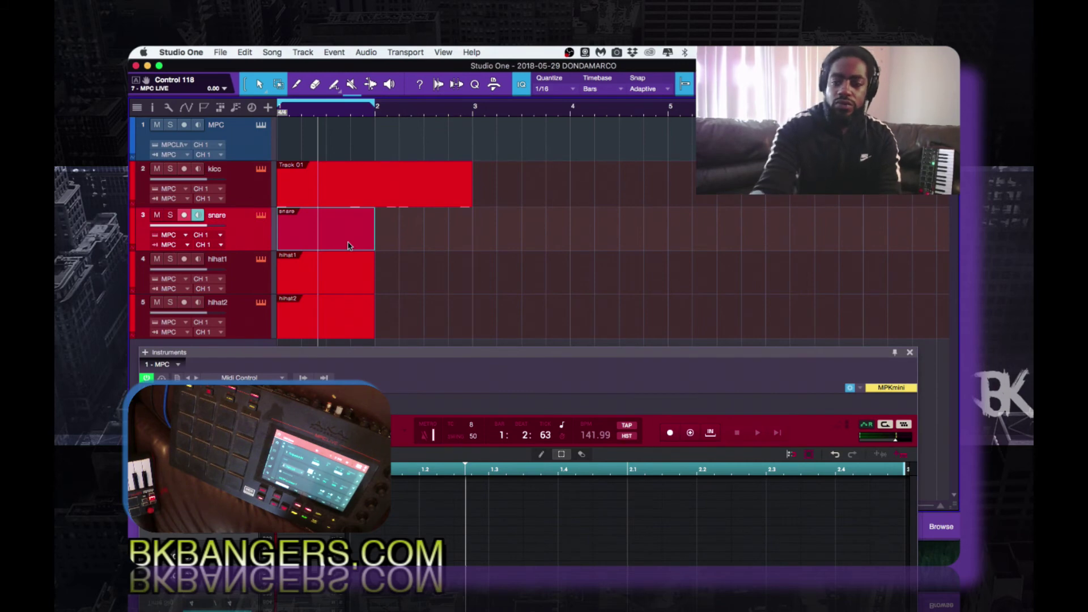
key("Delete")
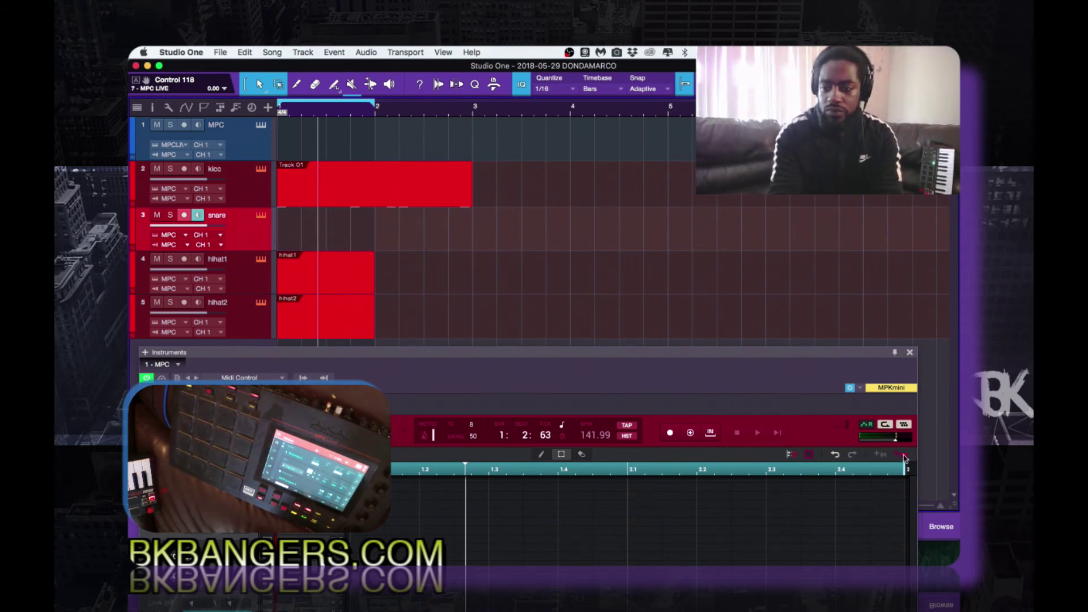
left_click_drag(311, 187, 296, 235)
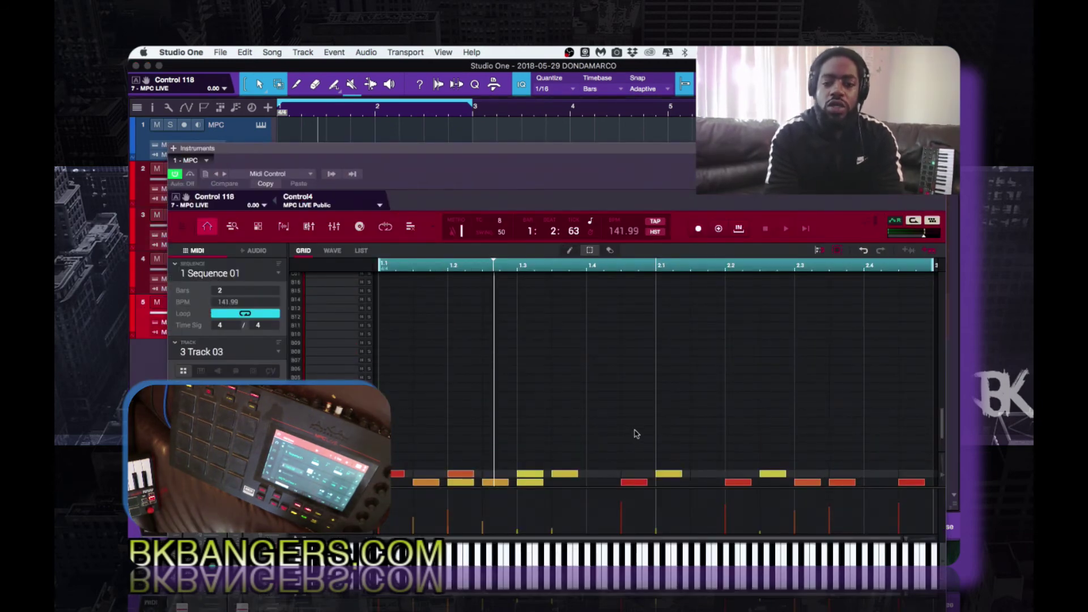
- Clear the notes from Track 03 and Track 02 in the MPC plug-in, and return to the arrangement
left_click_drag(643, 435, 391, 506)
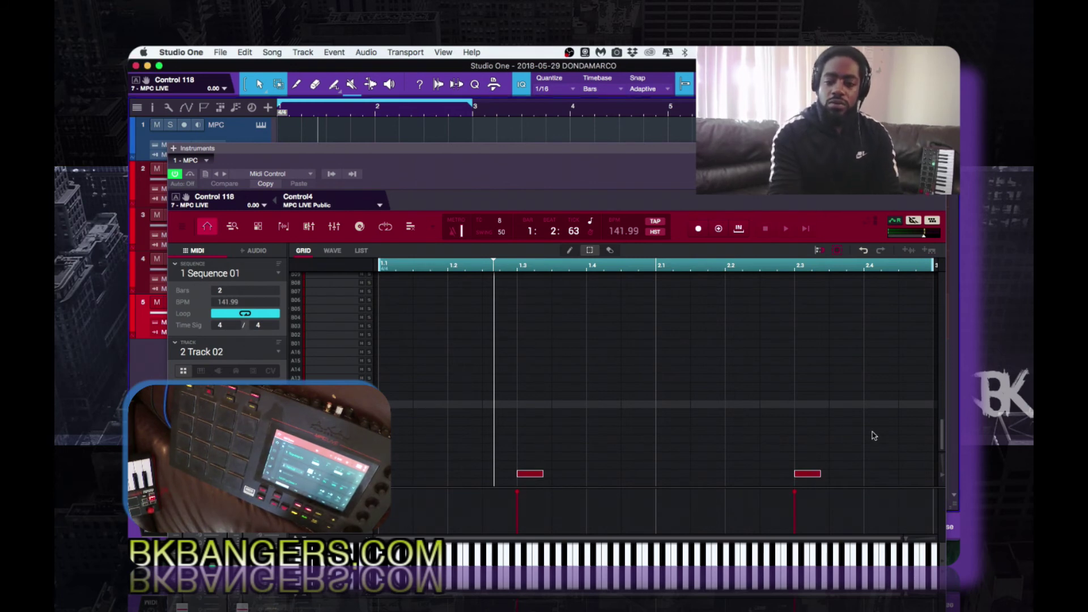
left_click_drag(874, 436, 517, 502)
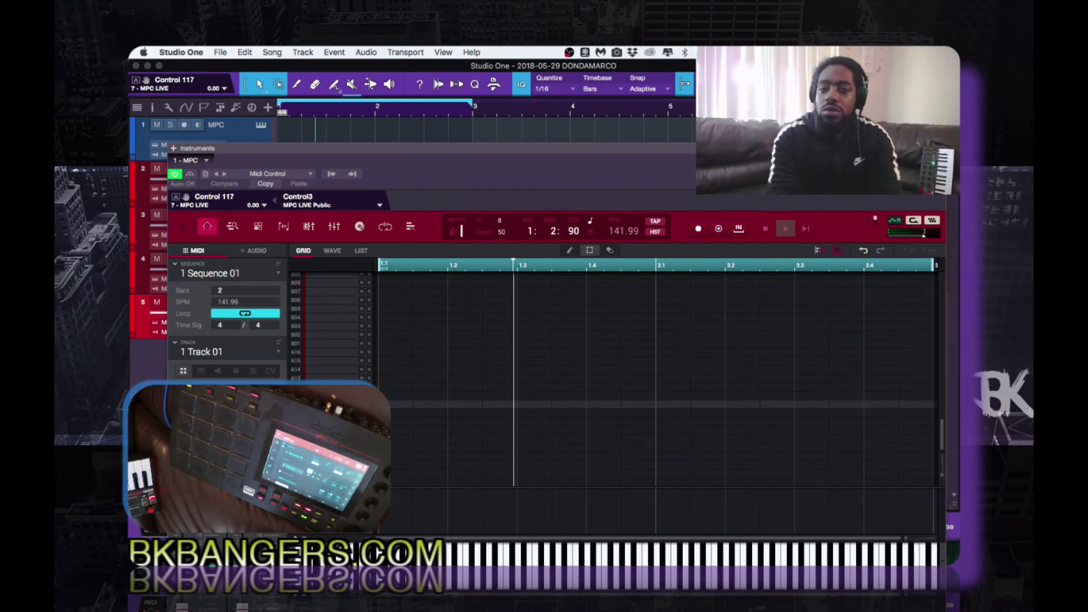
left_click(773, 209)
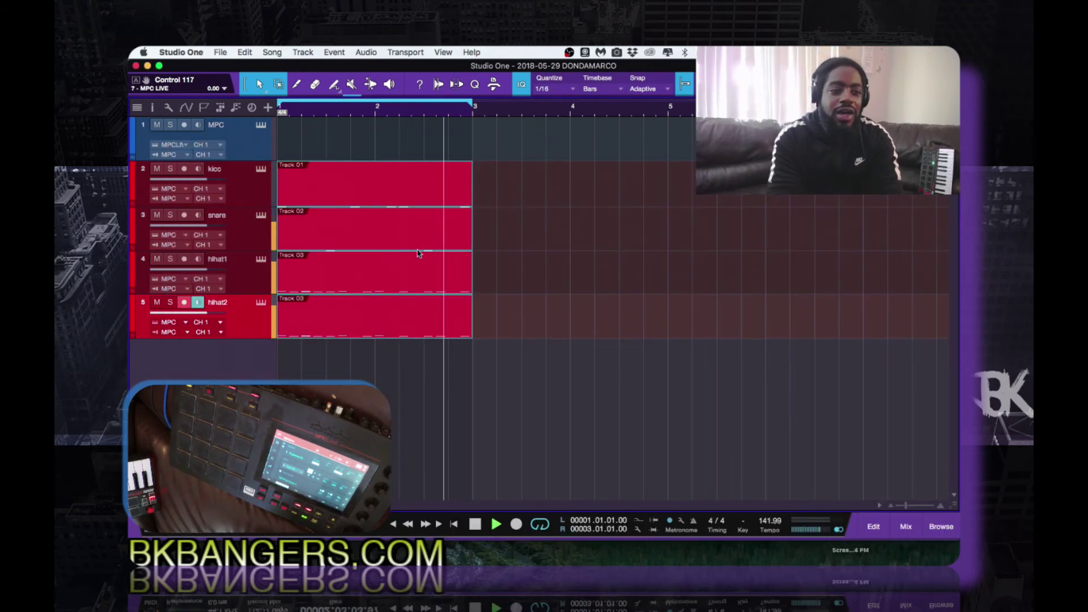
- Disarm the hihat2 track and close the Presence instrument window
left_click(185, 303)
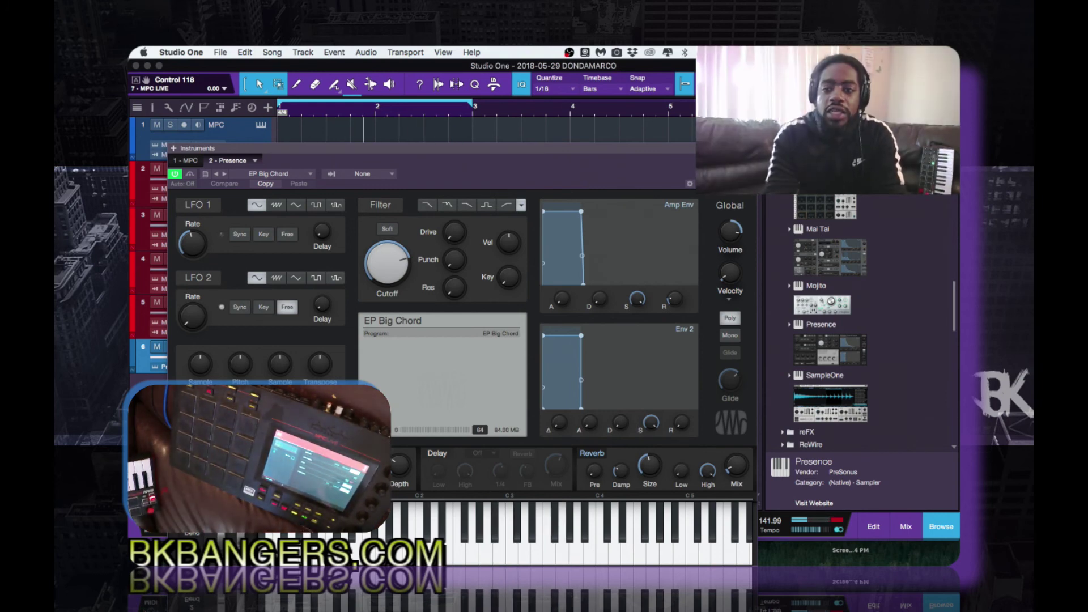
key("F11")
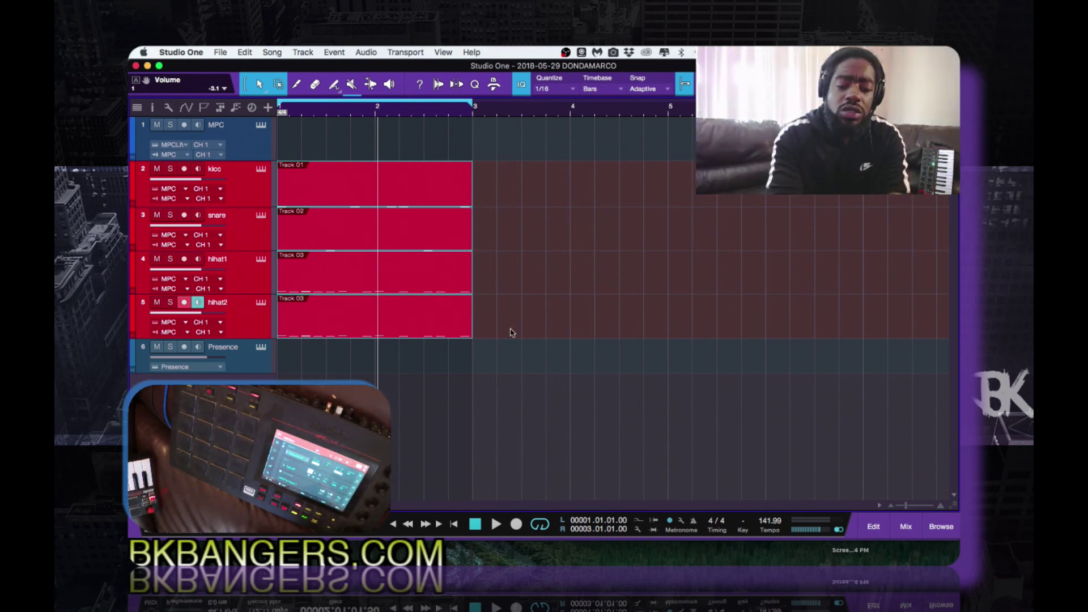
- Bounce the kicc, snare, hihat1 and hihat2 clips to audio, undo the bounce, and play the loop
key("super+b")
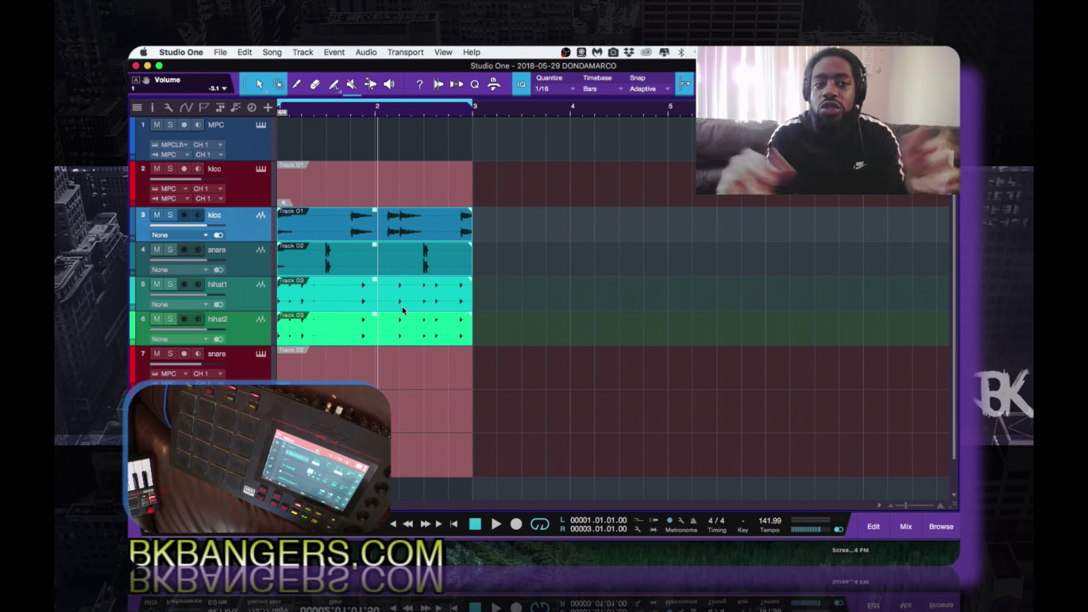
key("super+z")
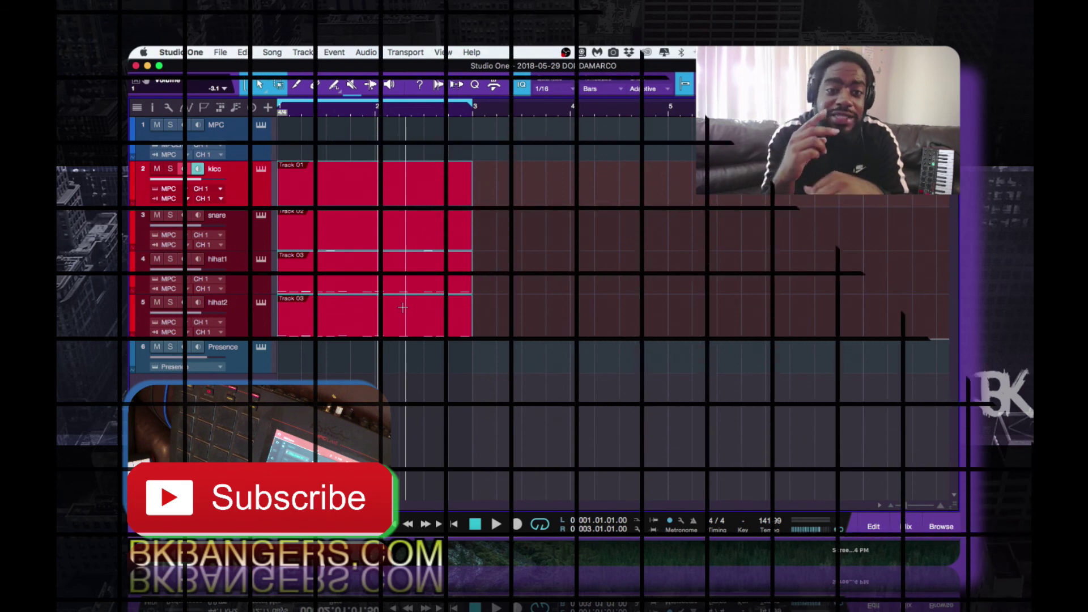
key("space")
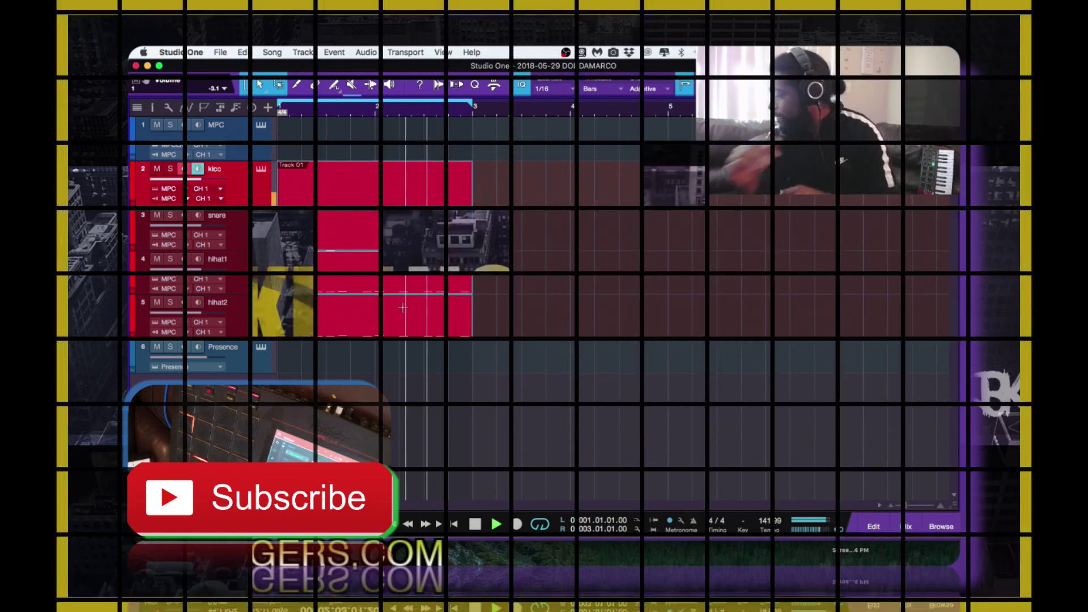